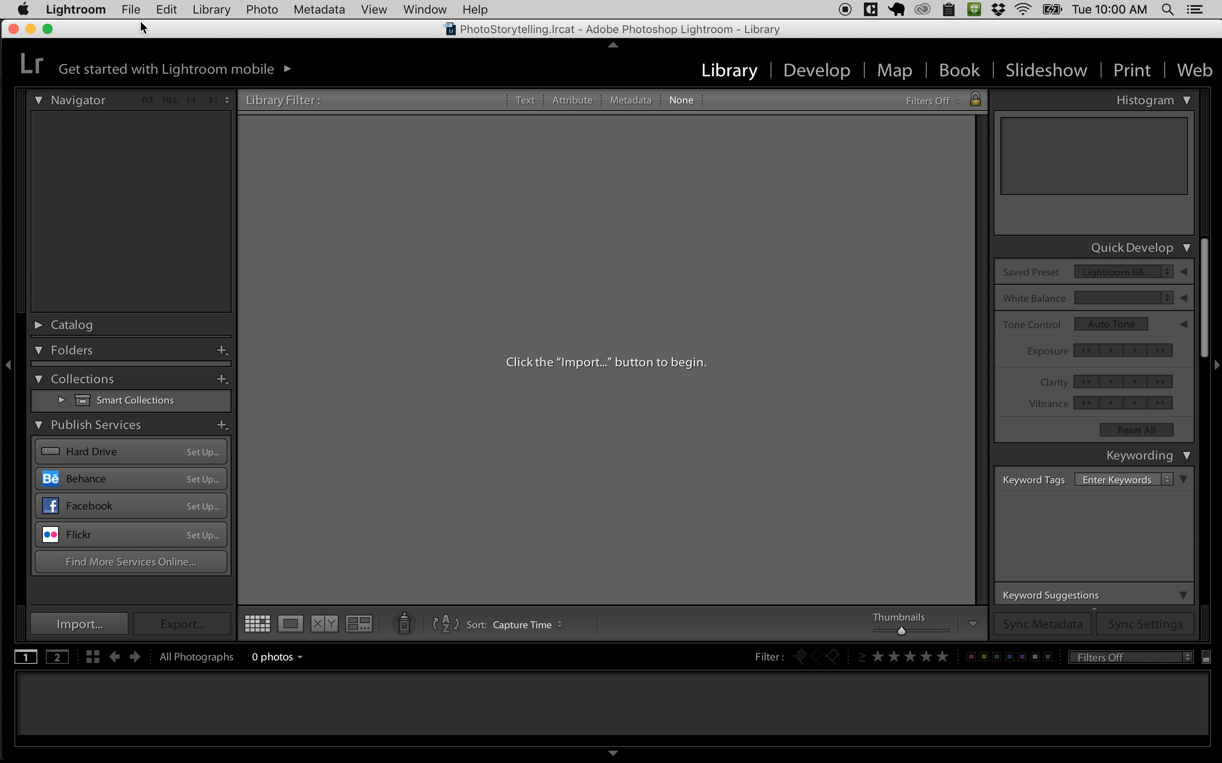
# Step: Start a photo import with the NIKON D90 camera as the source device
pyautogui.click(133, 10)
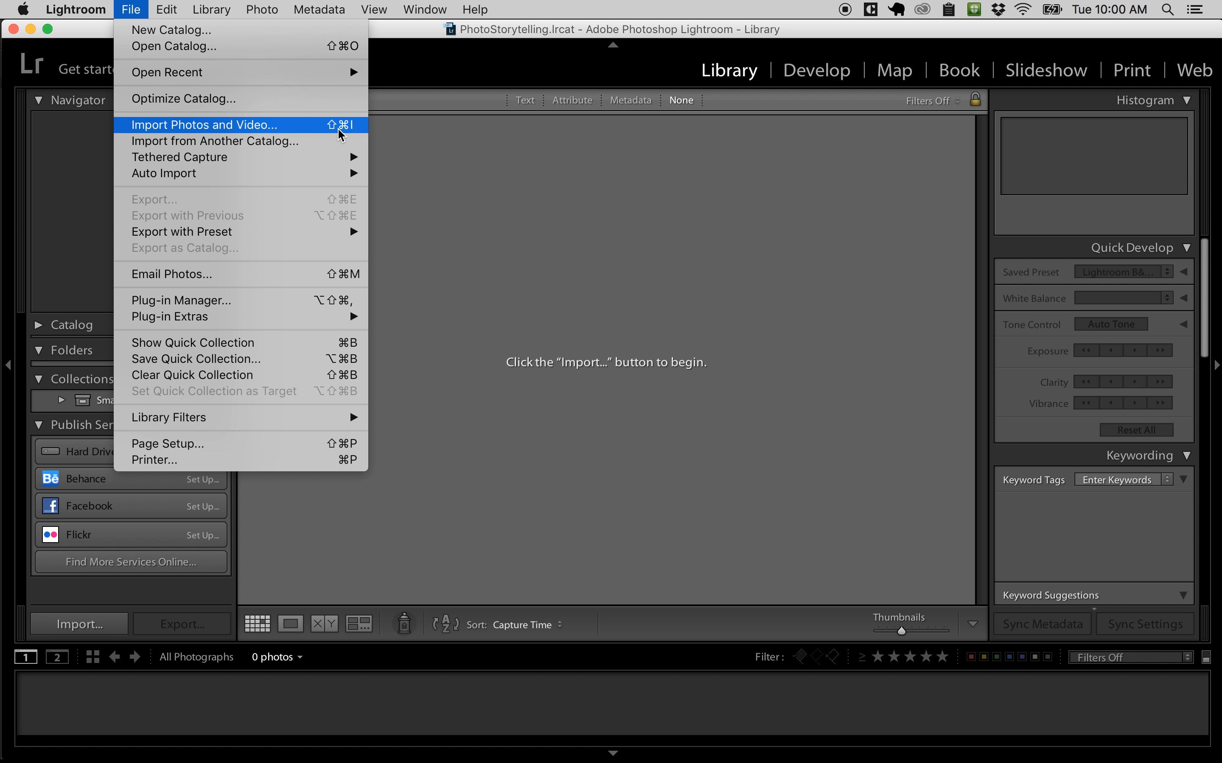
pyautogui.click(484, 178)
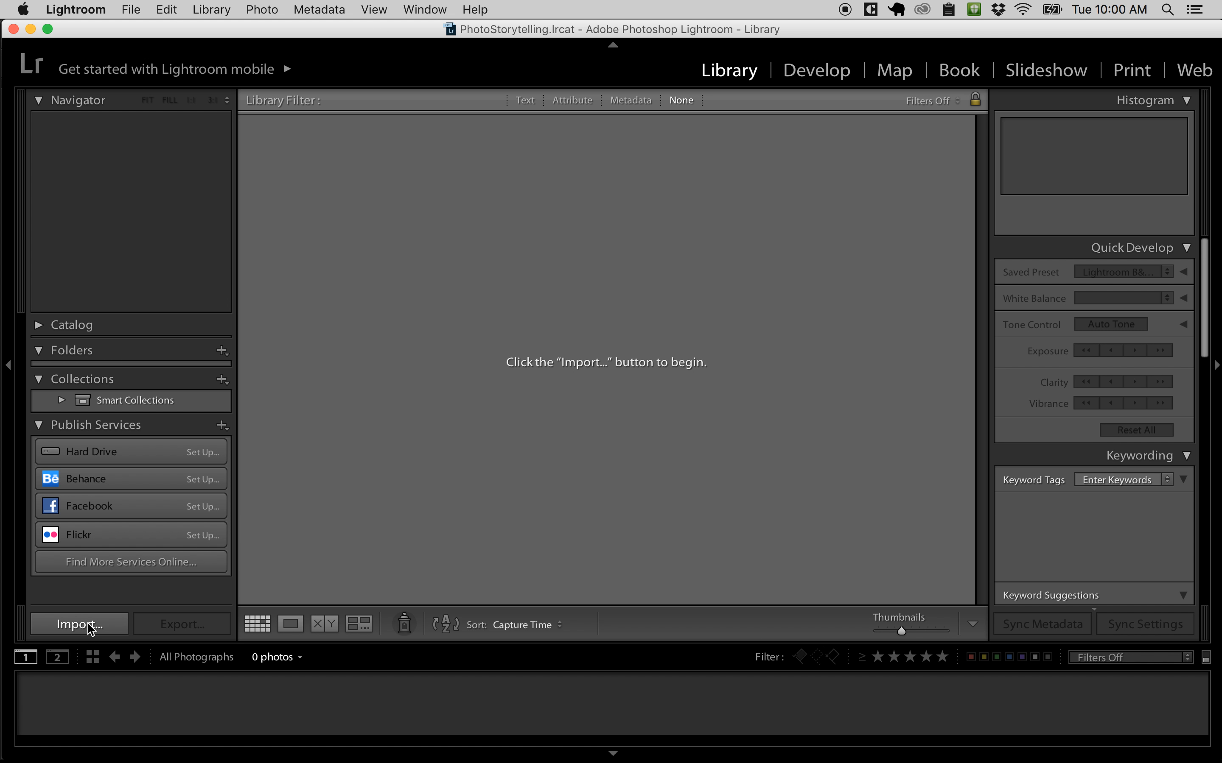
pyautogui.click(87, 626)
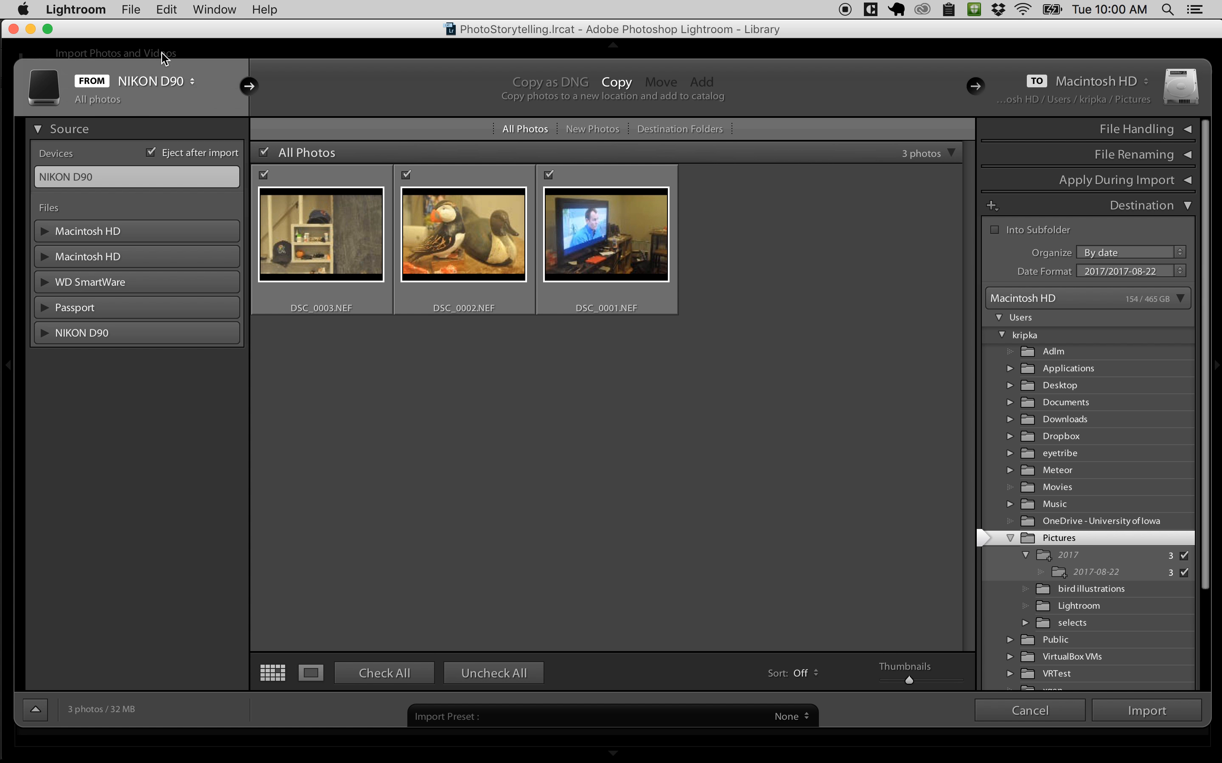
pyautogui.click(194, 85)
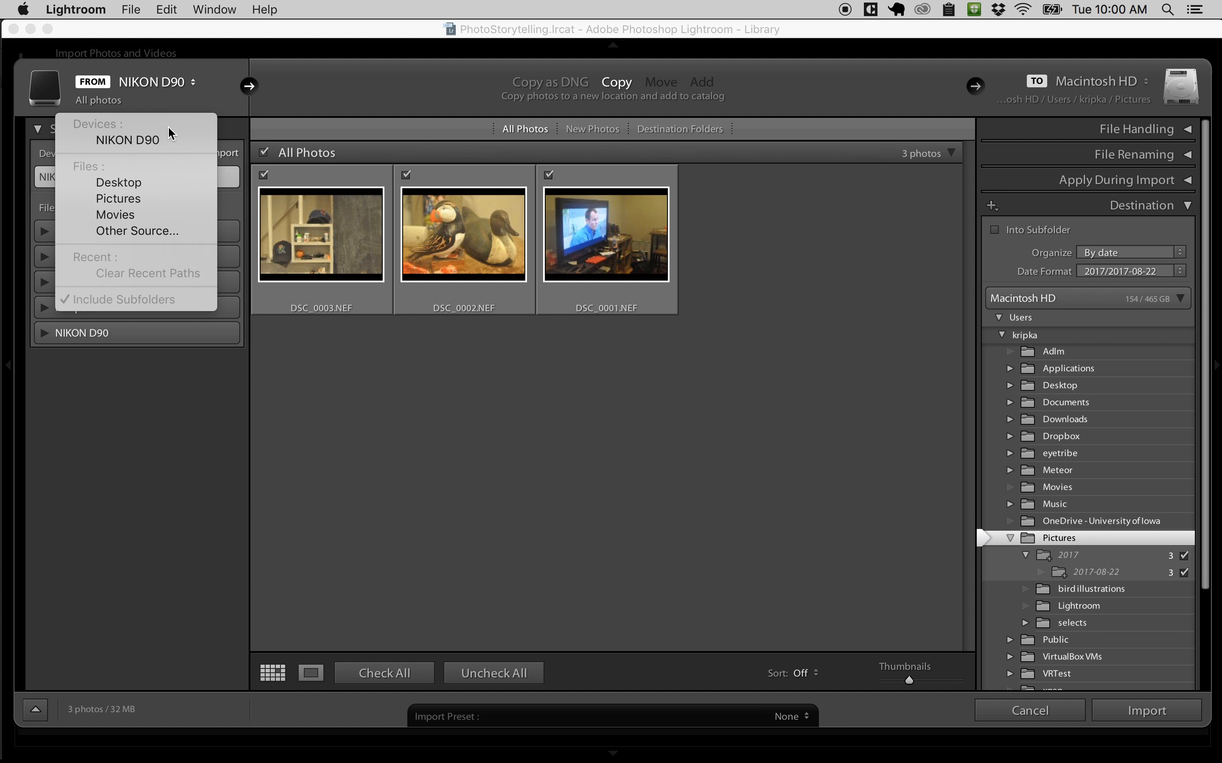
pyautogui.click(157, 140)
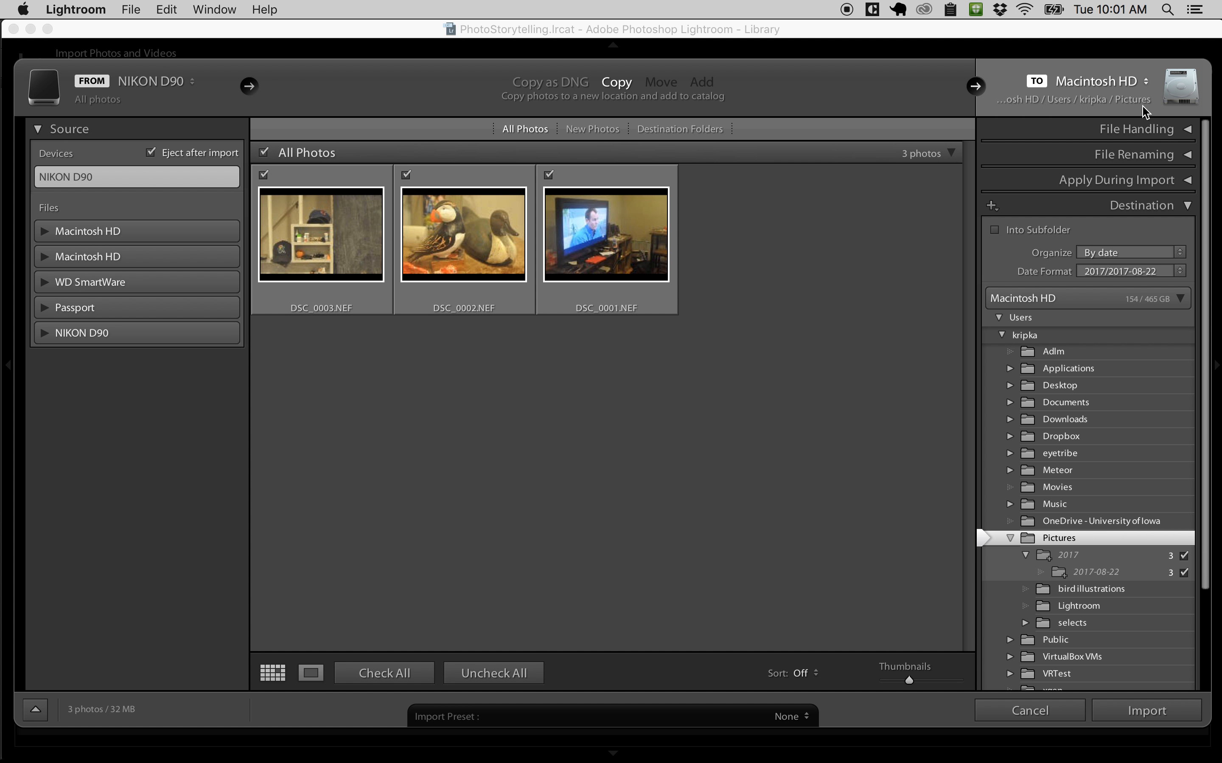
# Step: Set the import destination to the PhotoStorytelling folder on the Passport drive
pyautogui.click(1145, 84)
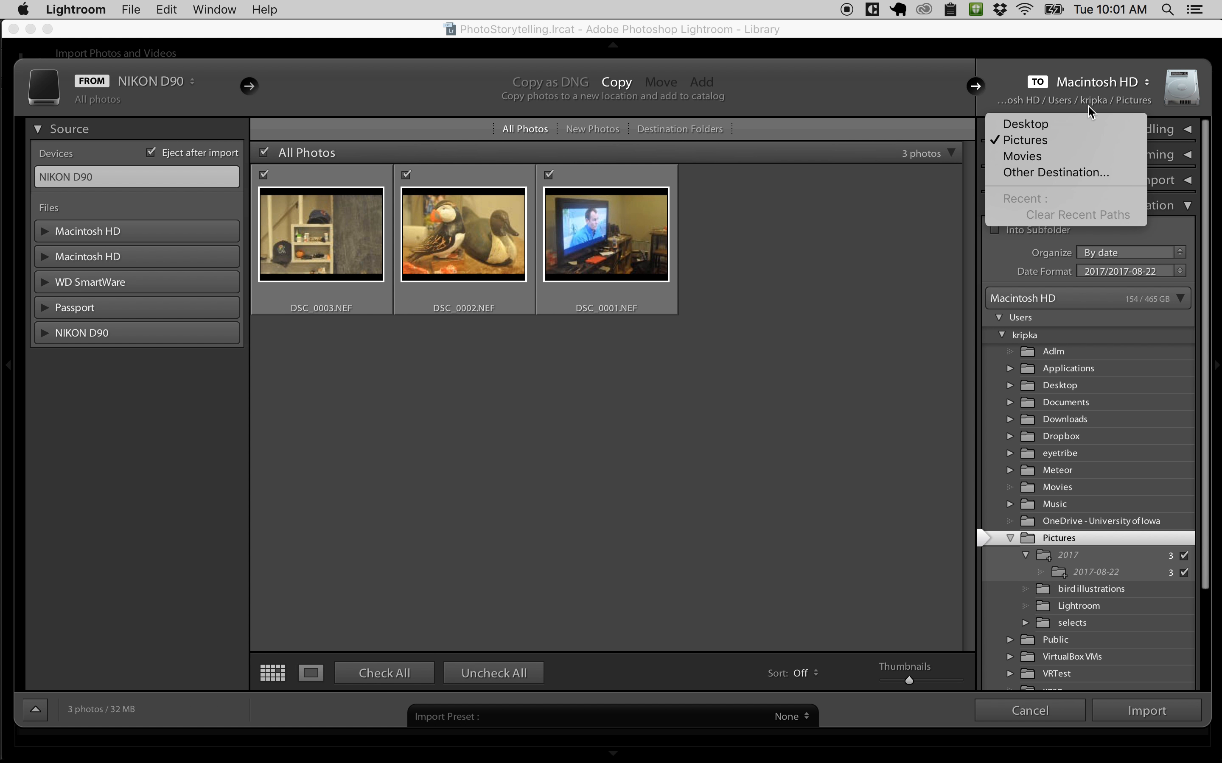
pyautogui.click(1071, 173)
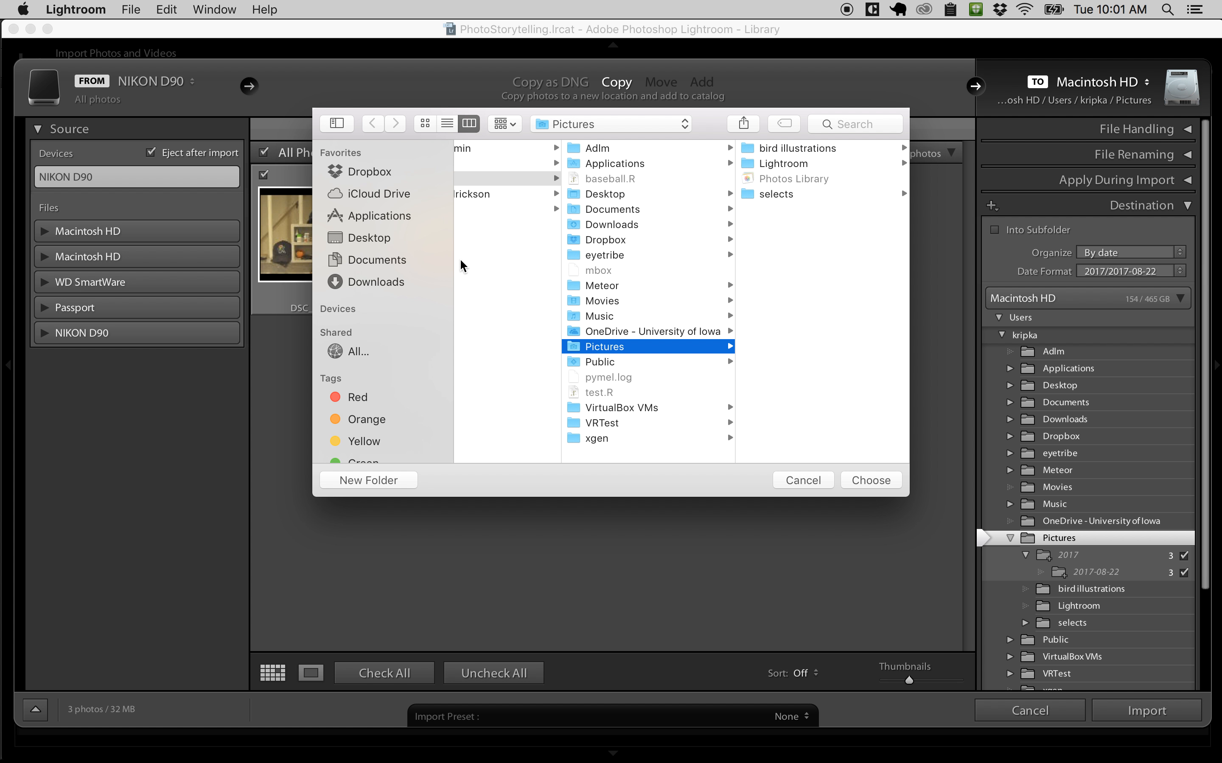
pyautogui.hscroll(-3, 632, 233)
pyautogui.hscroll(-3, 634, 232)
pyautogui.click(654, 125)
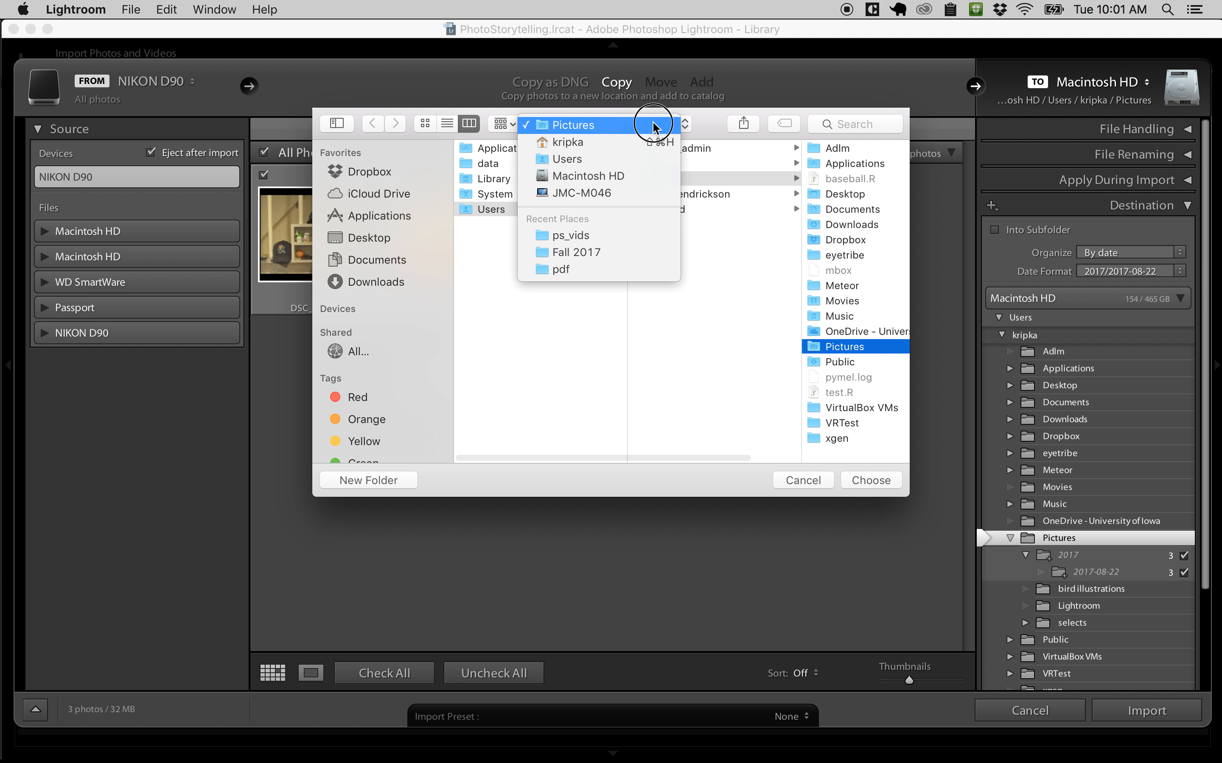
pyautogui.click(626, 191)
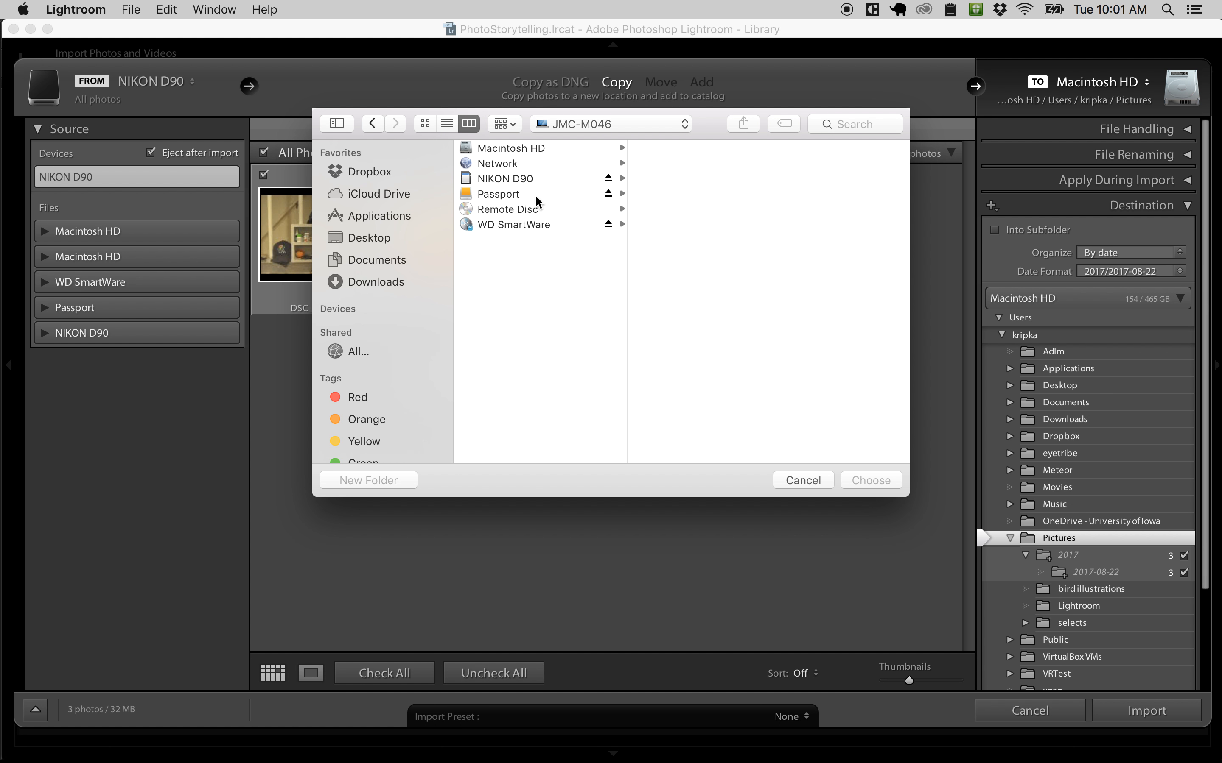
pyautogui.click(512, 199)
pyautogui.scroll(-5, 670, 331)
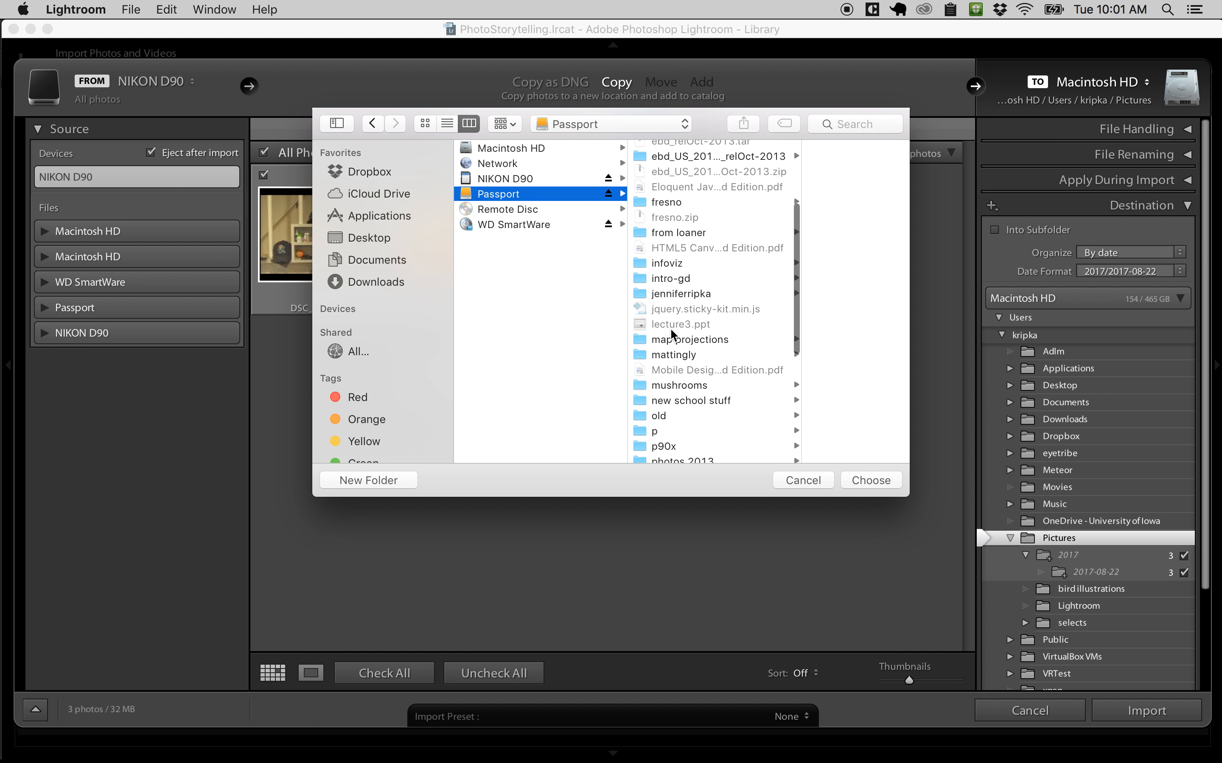
pyautogui.scroll(-3, 670, 327)
pyautogui.click(676, 231)
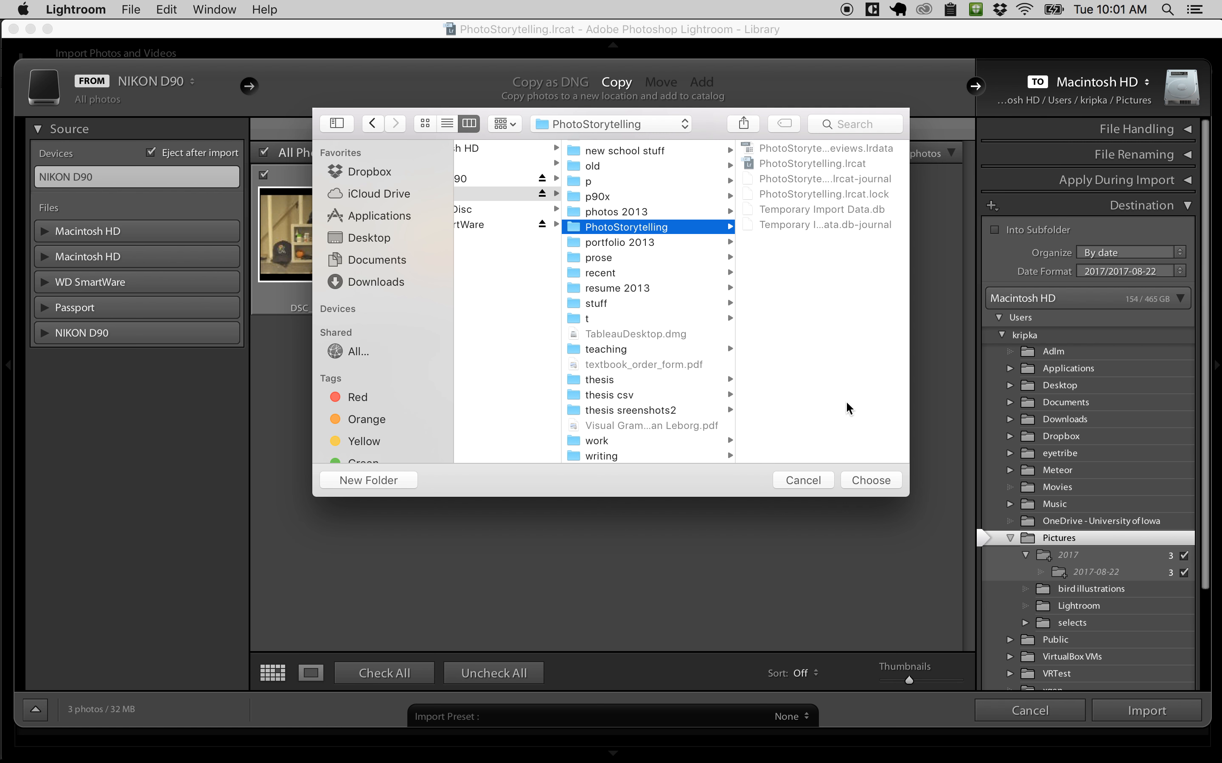
pyautogui.click(854, 474)
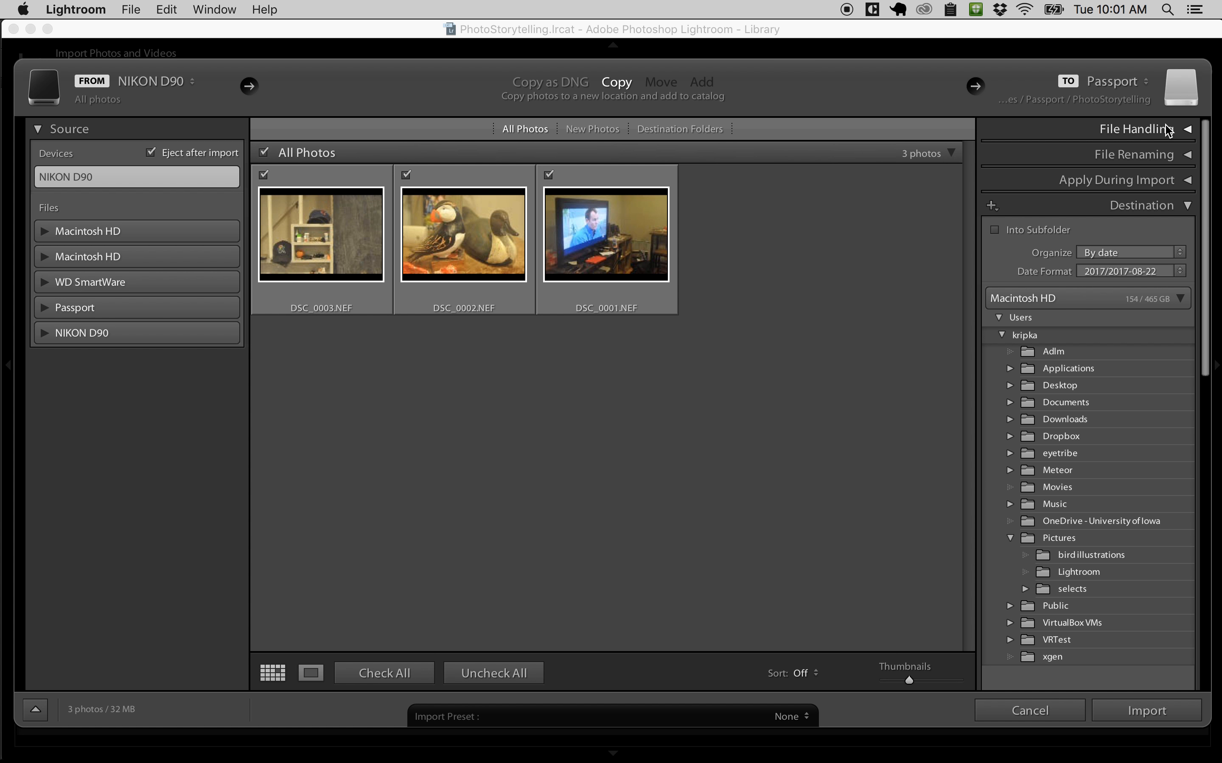
# Step: Set the import's file handling to build Standard previews
pyautogui.click(1188, 131)
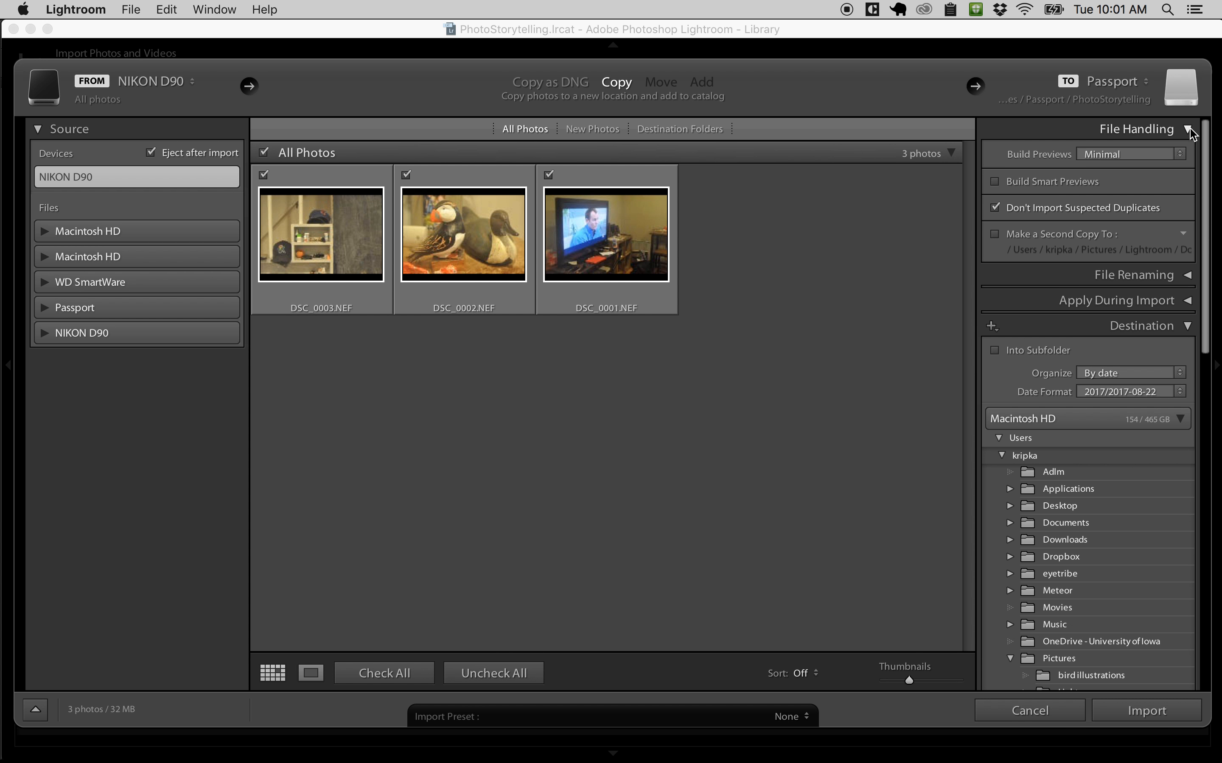
pyautogui.click(1188, 130)
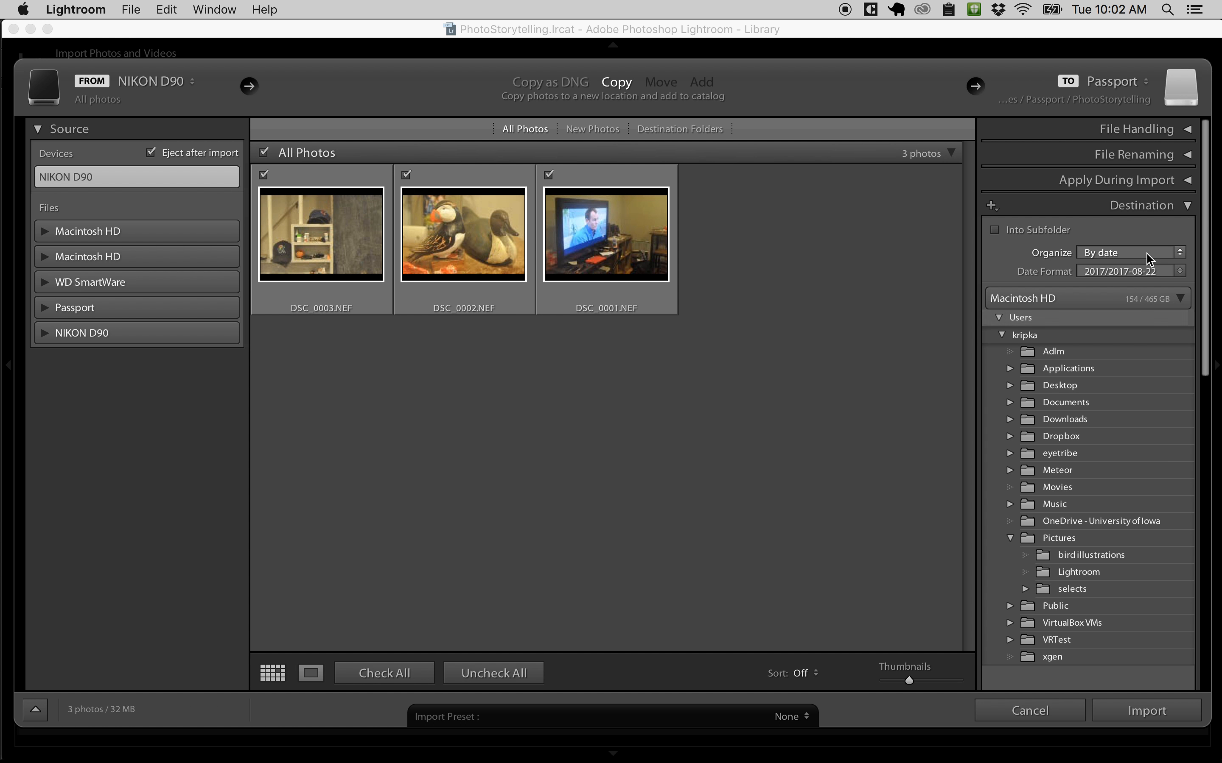
pyautogui.click(1186, 131)
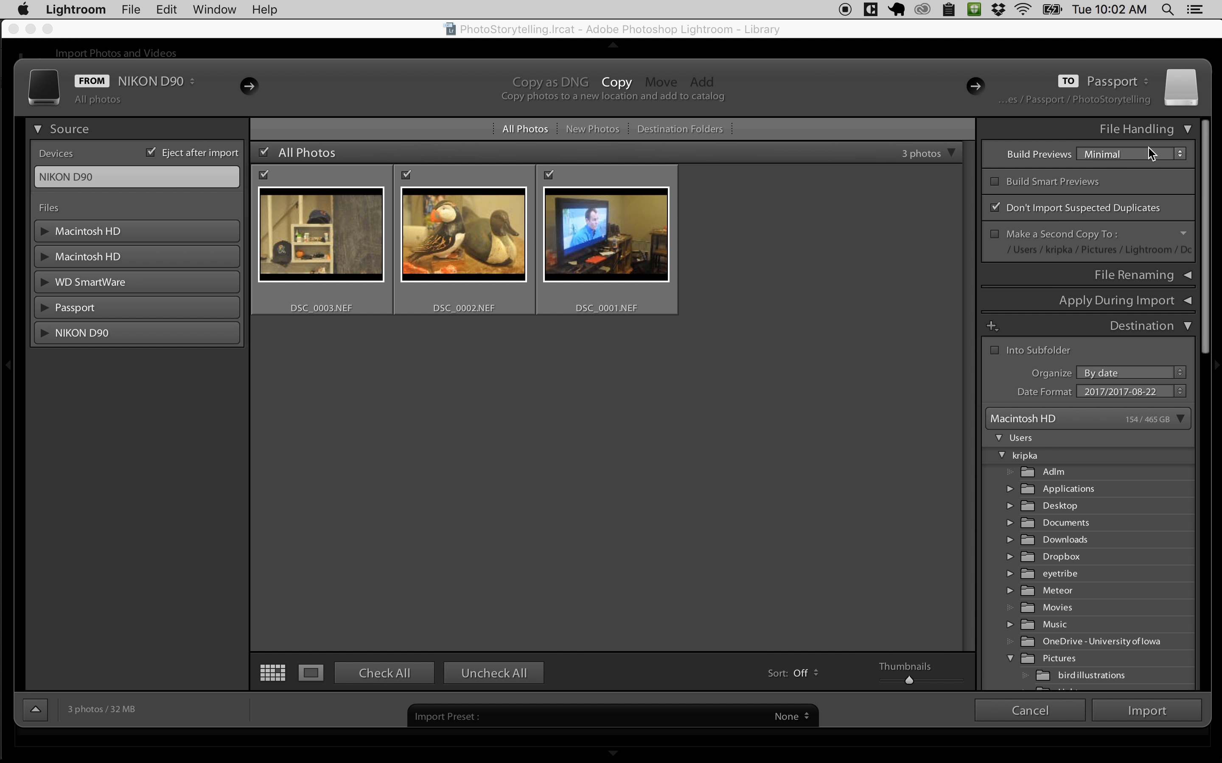
pyautogui.click(1176, 153)
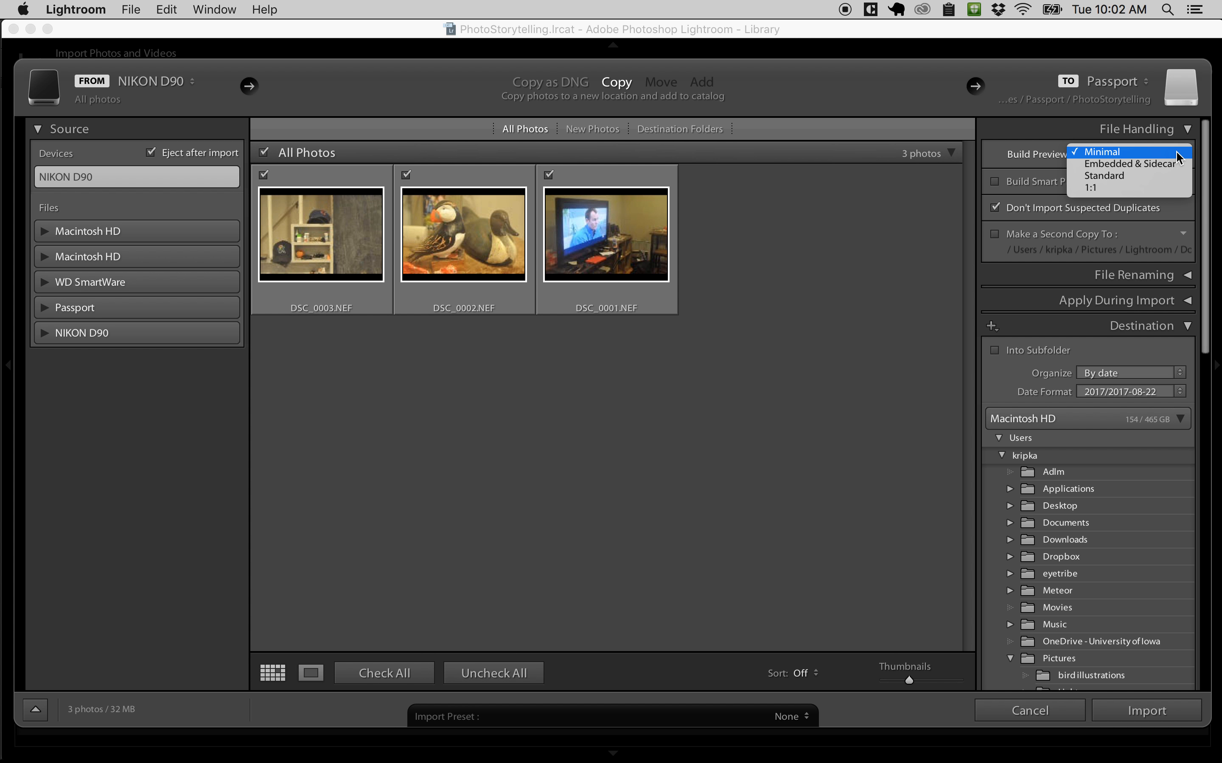
pyautogui.click(1119, 176)
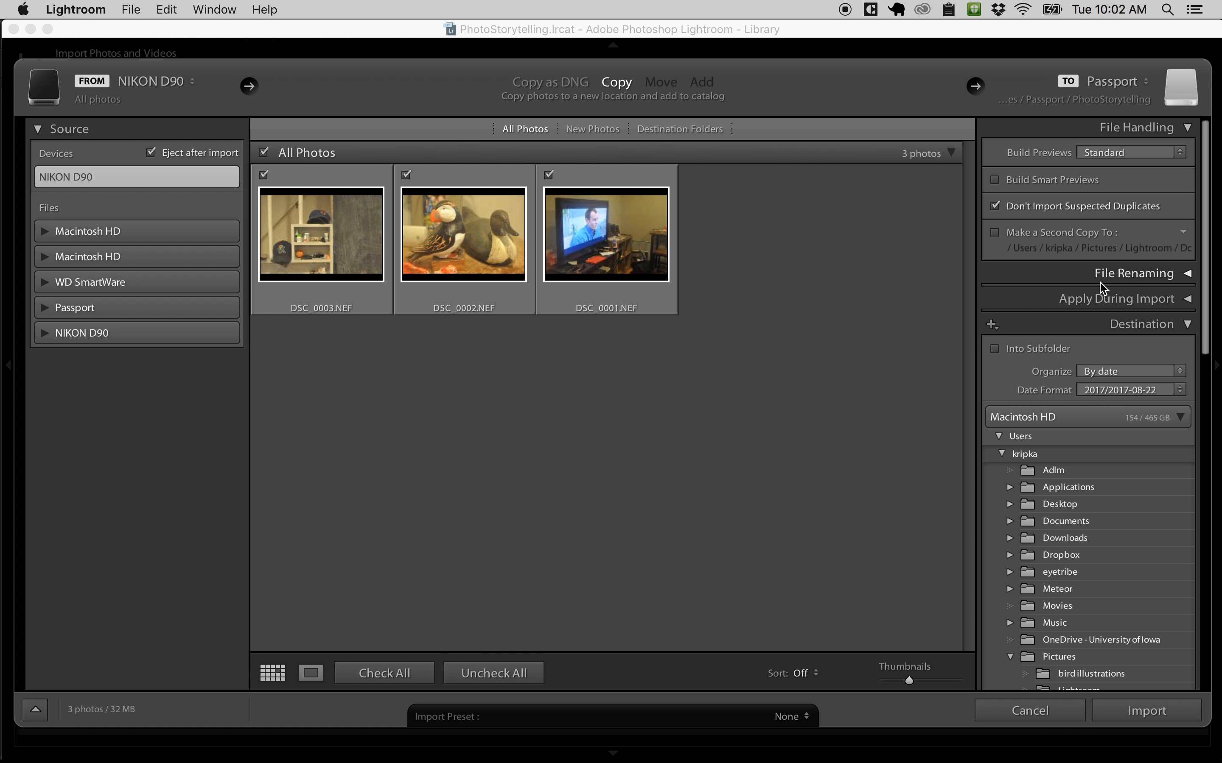
pyautogui.scroll(-2, 1103, 280)
pyautogui.scroll(3, 1103, 288)
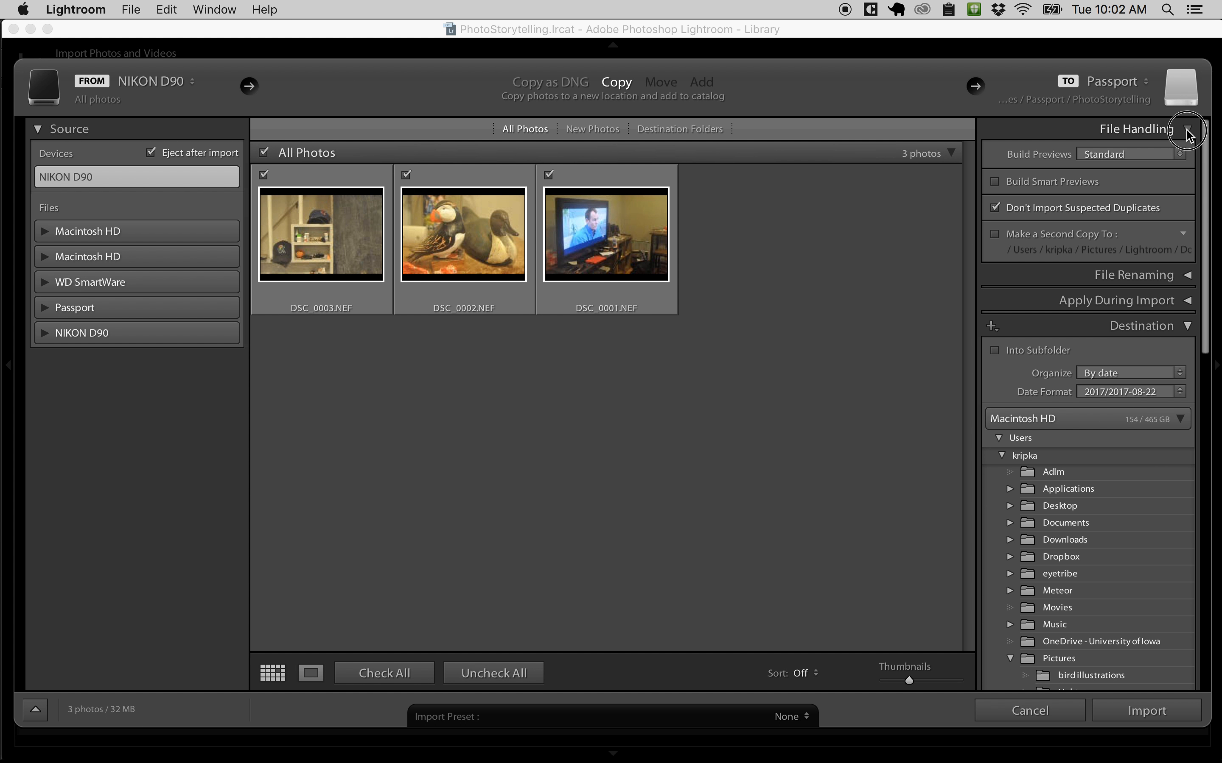
pyautogui.click(1186, 129)
# Step: Enable renaming of the imported files with the Shoot Name - Sequence template
pyautogui.click(1188, 155)
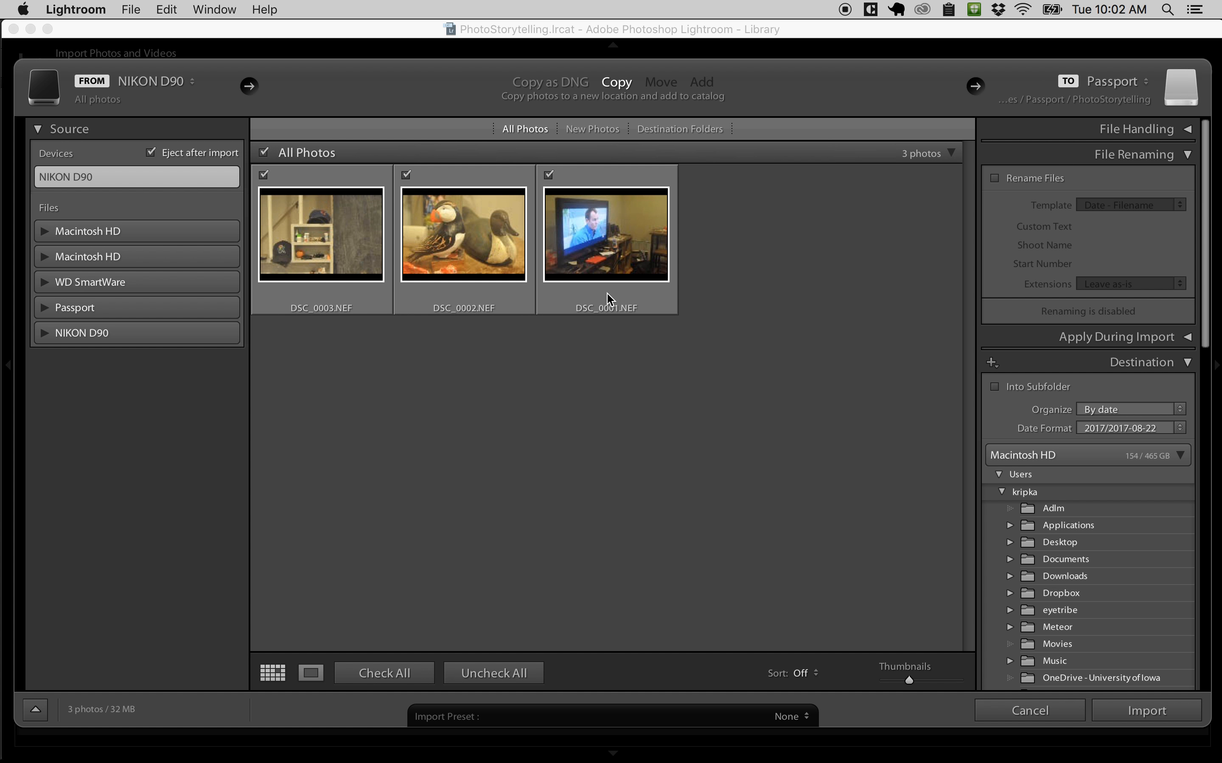
pyautogui.click(994, 179)
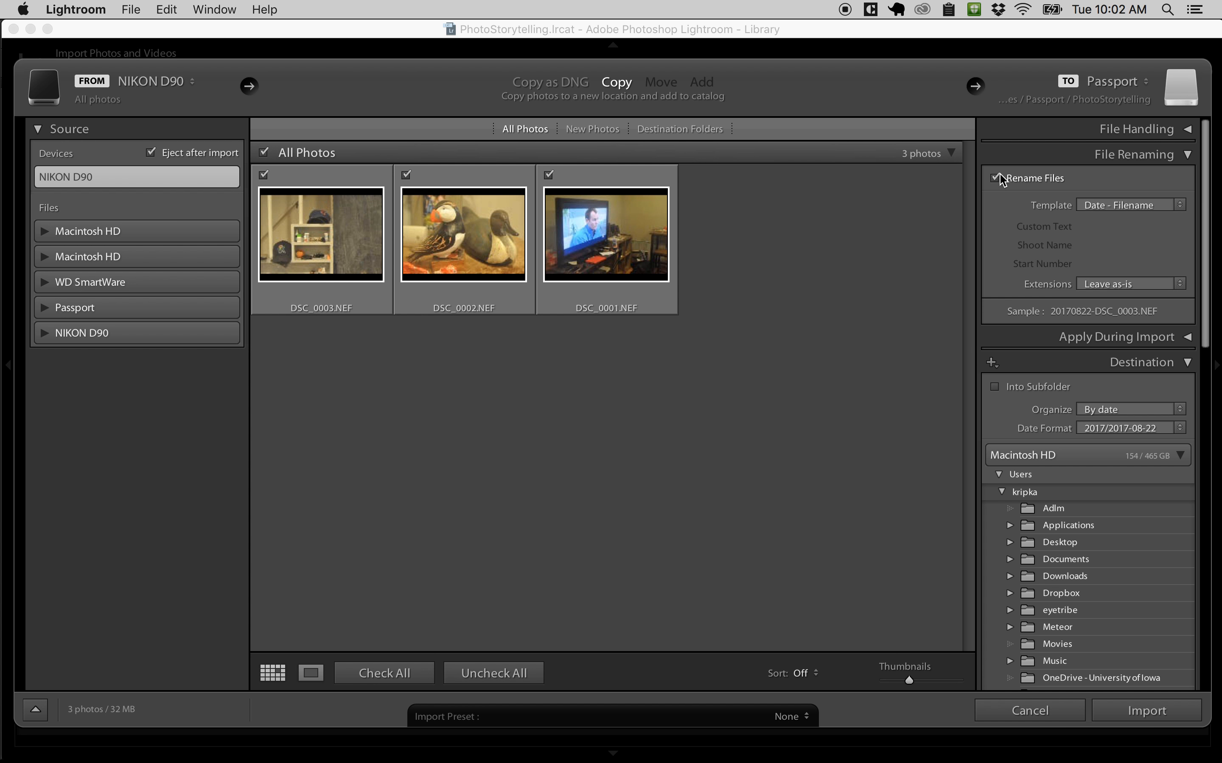
pyautogui.click(1180, 205)
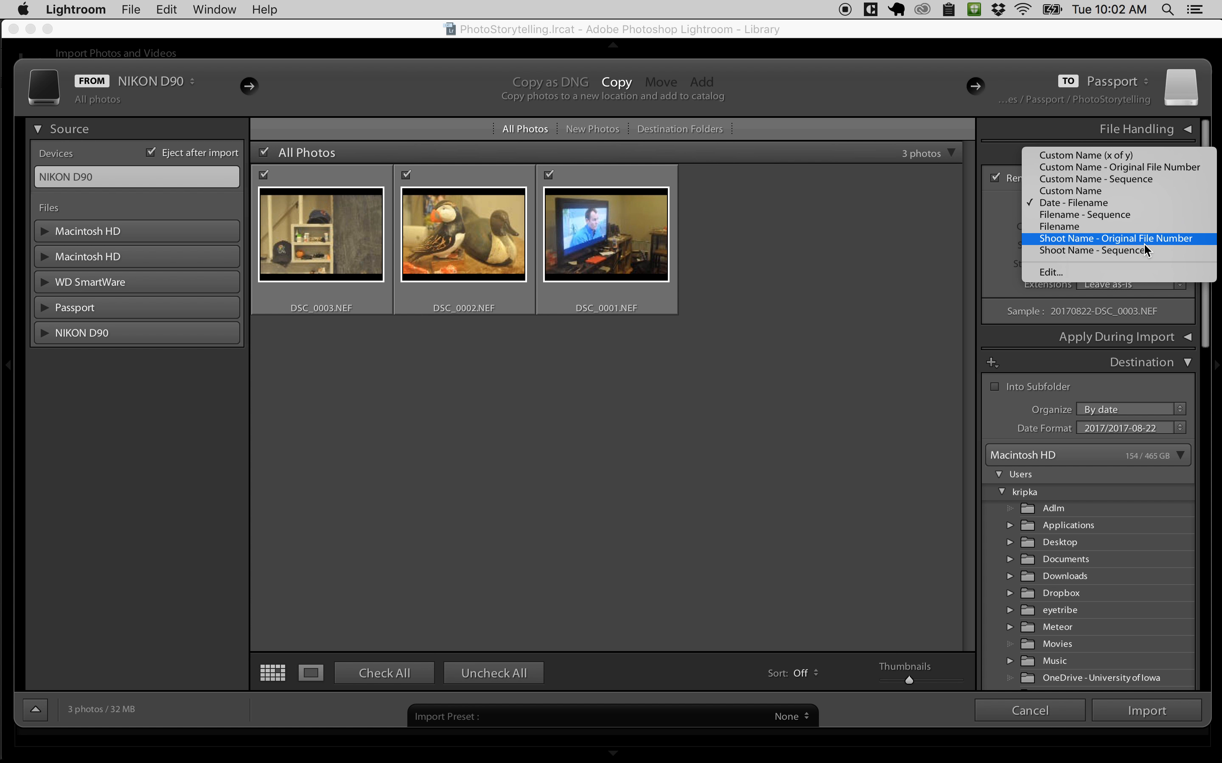
pyautogui.click(1121, 249)
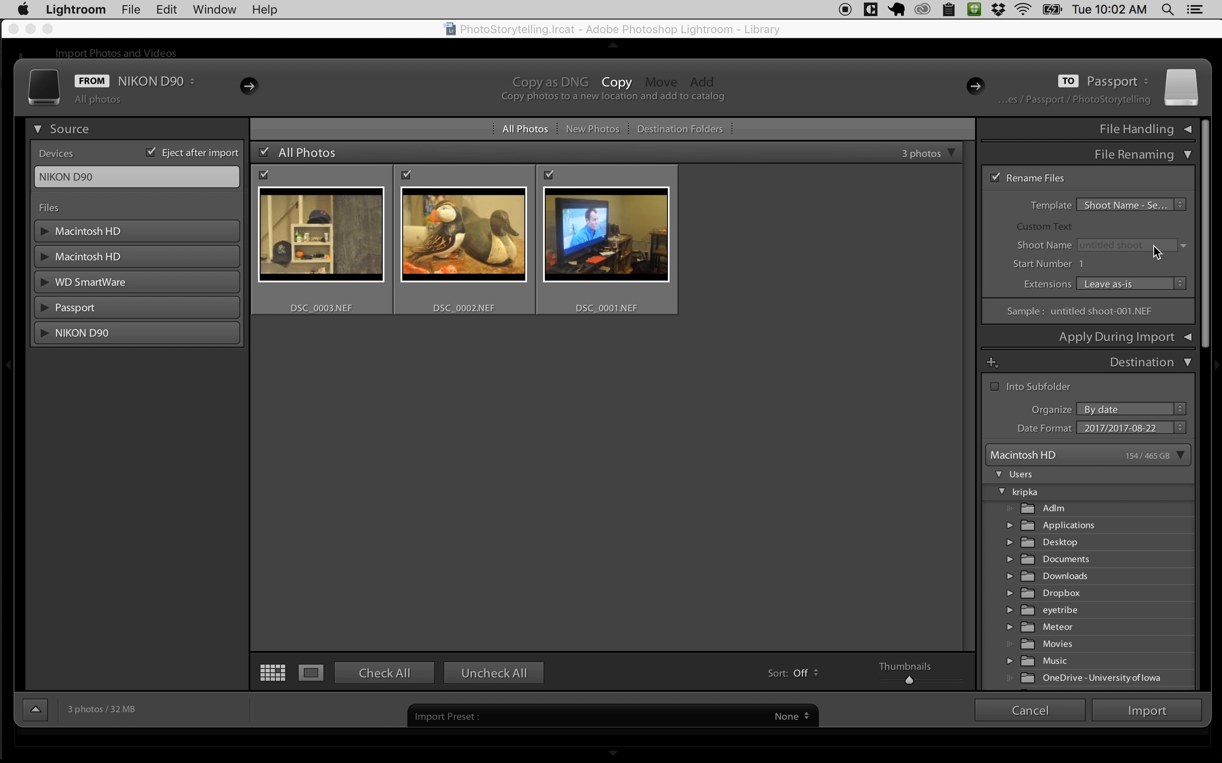
# Step: Enter Assignemnt1 as the shoot name for the renamed files
pyautogui.click(1105, 244)
pyautogui.write('Test')
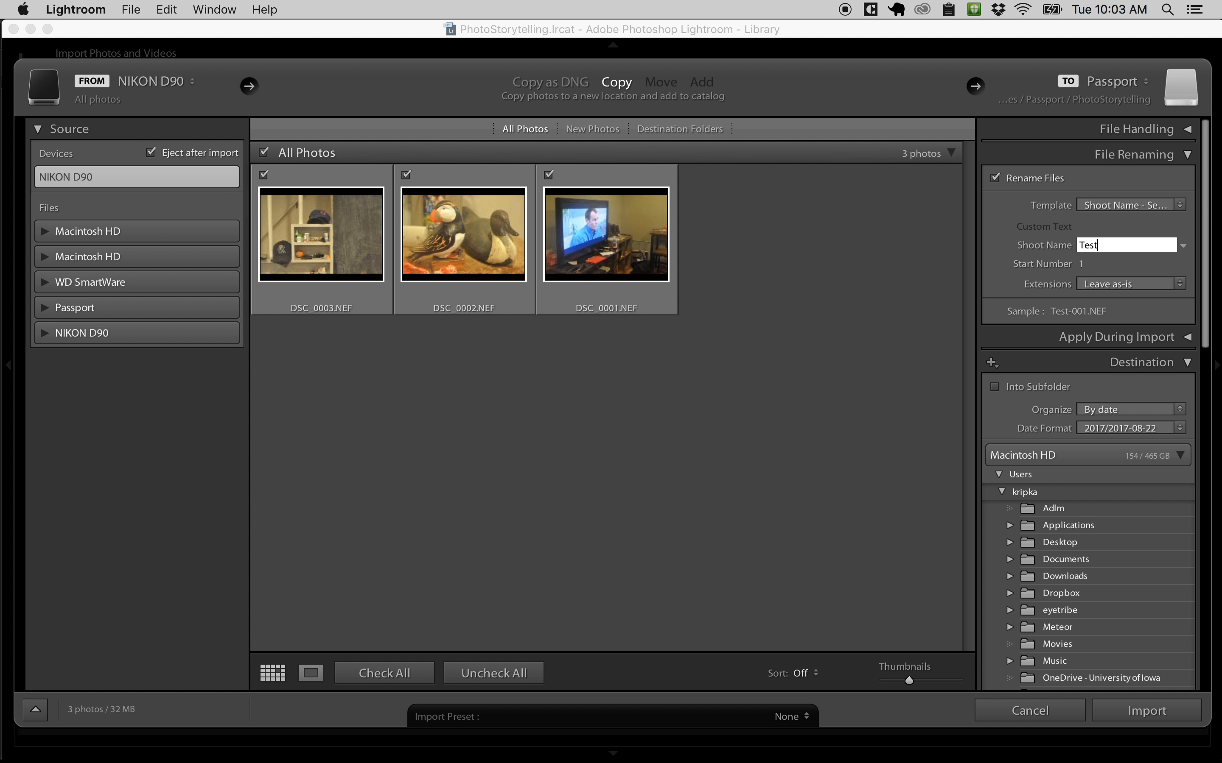
pyautogui.press('BackSpace')
pyautogui.press('BackSpace')
pyautogui.press('BackSpace')
pyautogui.press('BackSpace')
pyautogui.write('A')
pyautogui.press('BackSpace')
pyautogui.write('Assignemtn')
pyautogui.press('BackSpace')
pyautogui.press('BackSpace')
pyautogui.write('nt1')
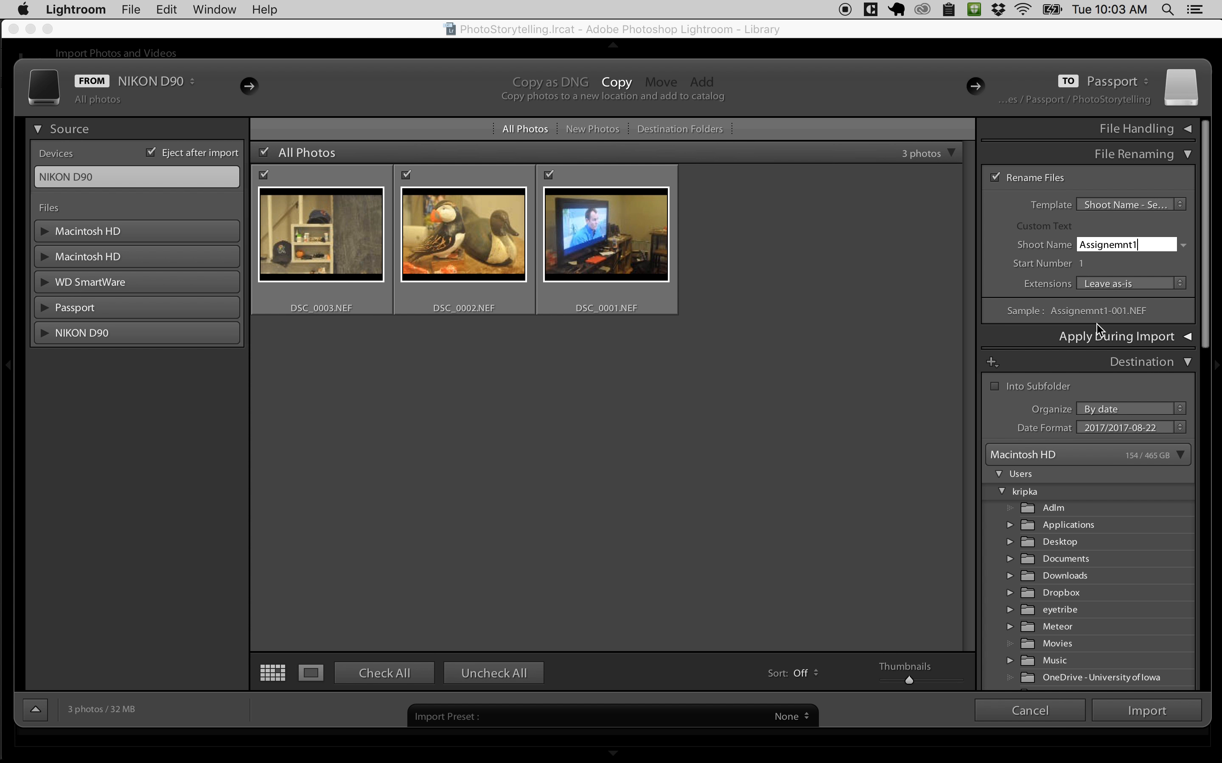
# Step: Examine the develop settings and metadata options that can be applied during import, leaving both at None
pyautogui.scroll(-1, 1098, 332)
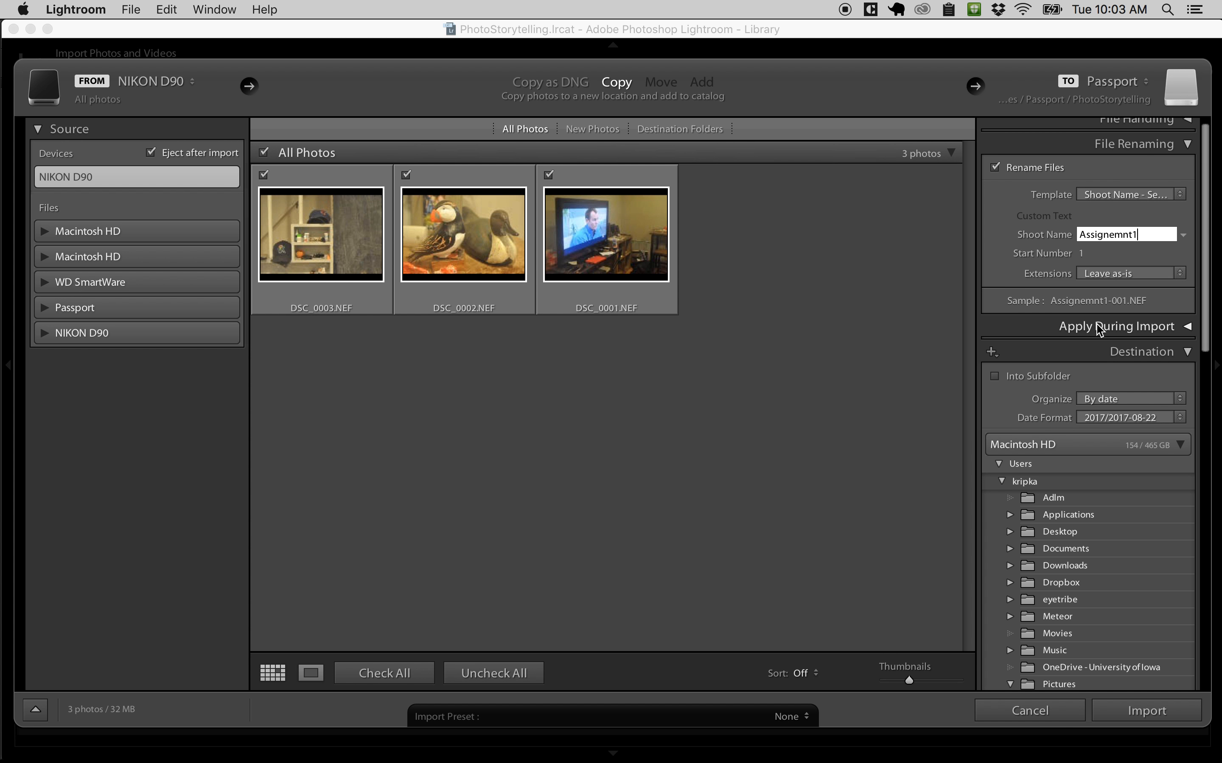
pyautogui.click(1187, 328)
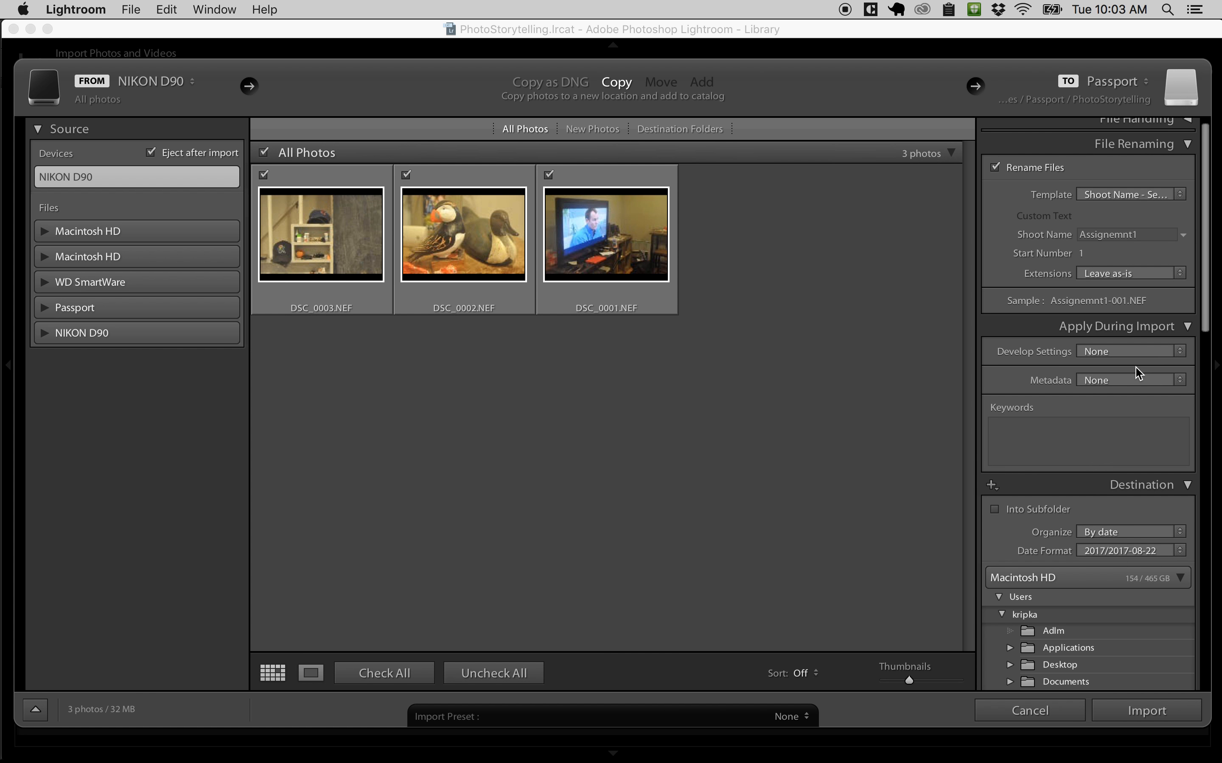
pyautogui.scroll(-5, 1136, 367)
pyautogui.click(1182, 248)
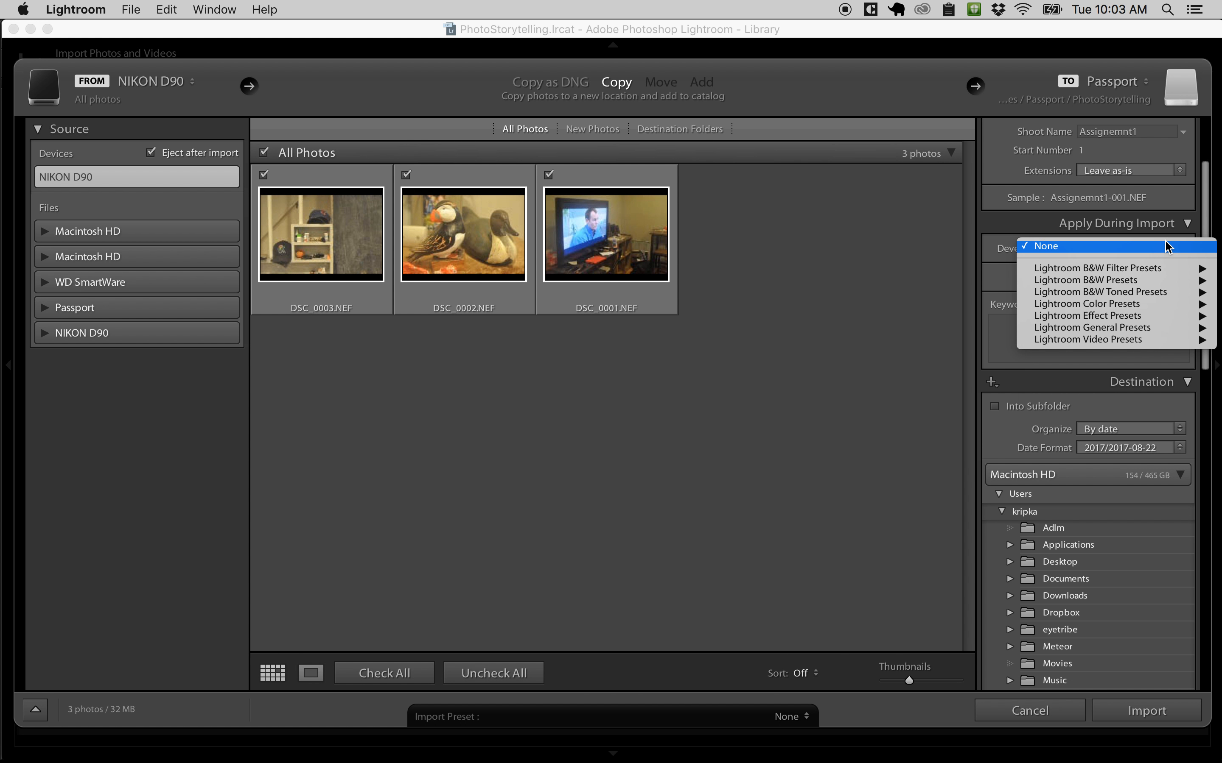
pyautogui.click(1004, 256)
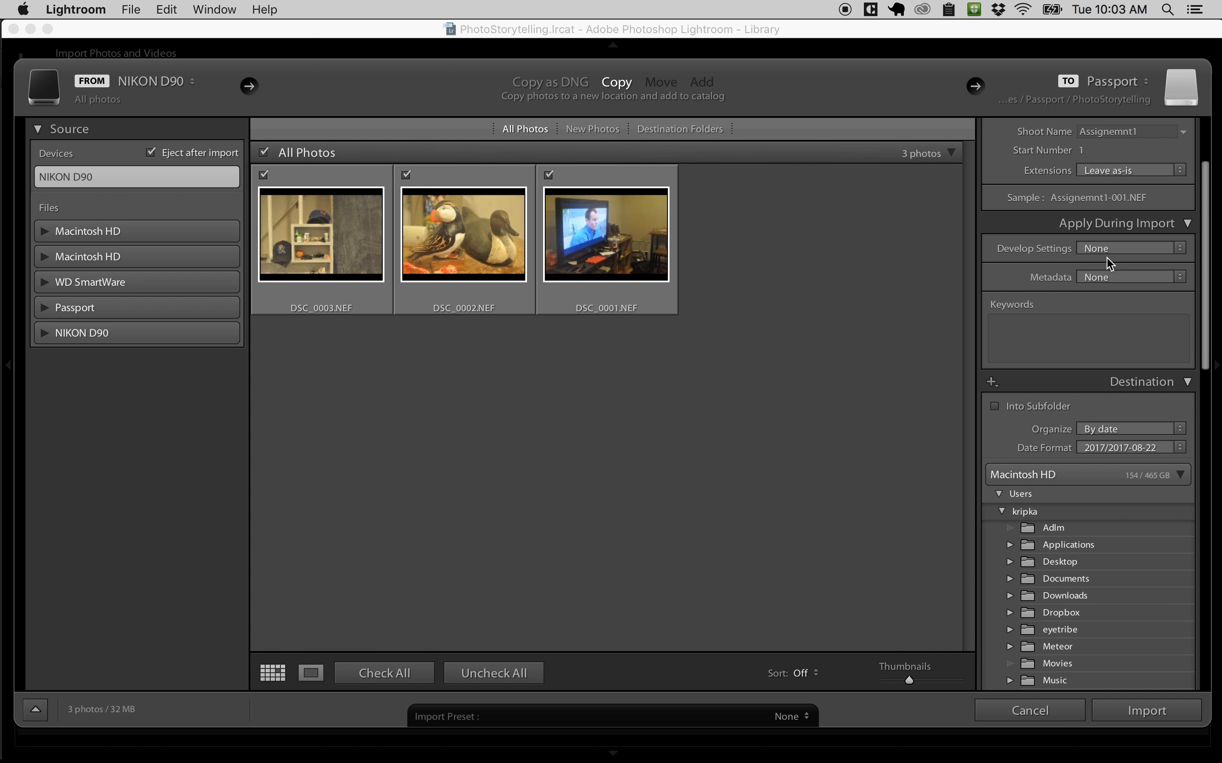
pyautogui.click(1188, 225)
pyautogui.click(1188, 226)
pyautogui.click(1179, 277)
pyautogui.click(979, 287)
# Step: Try out the import keywords "My House, Test, bad photos" and clear them again
pyautogui.click(1016, 332)
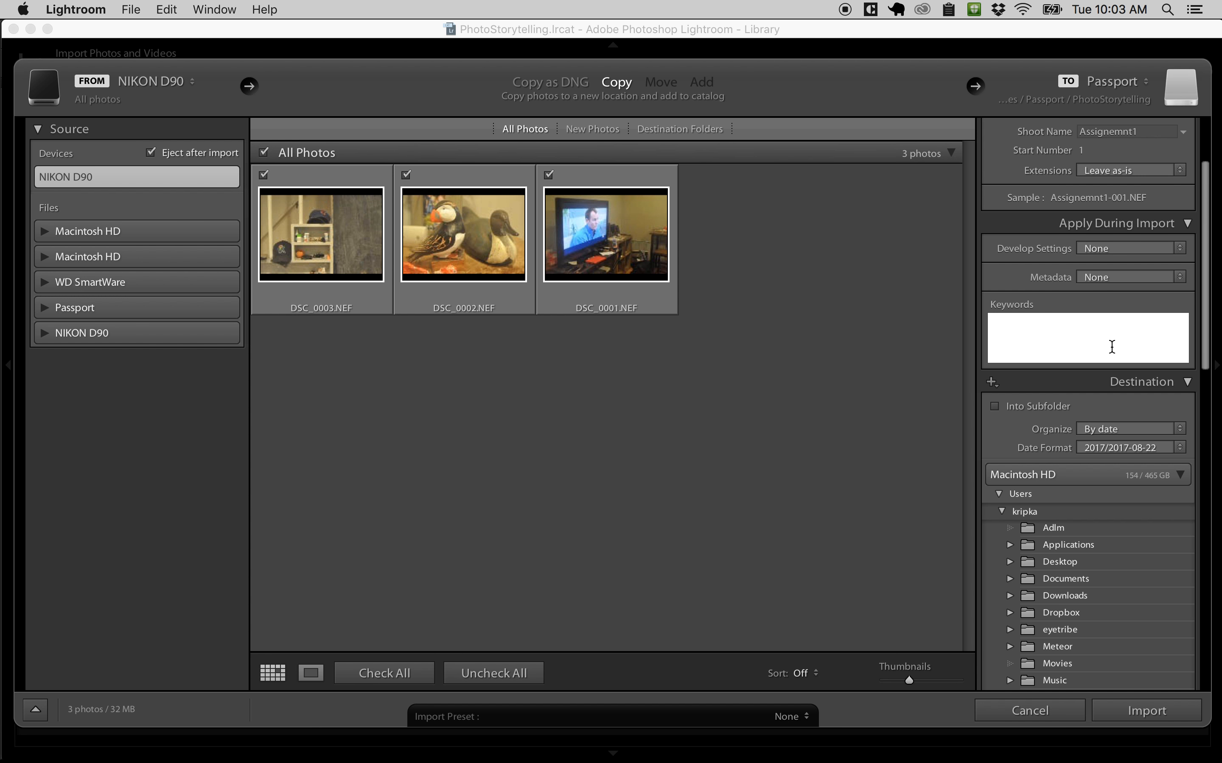
pyautogui.write('M')
pyautogui.press('BackSpace')
pyautogui.write('My House, Test, bad photos')
pyautogui.tripleClick(1139, 318)
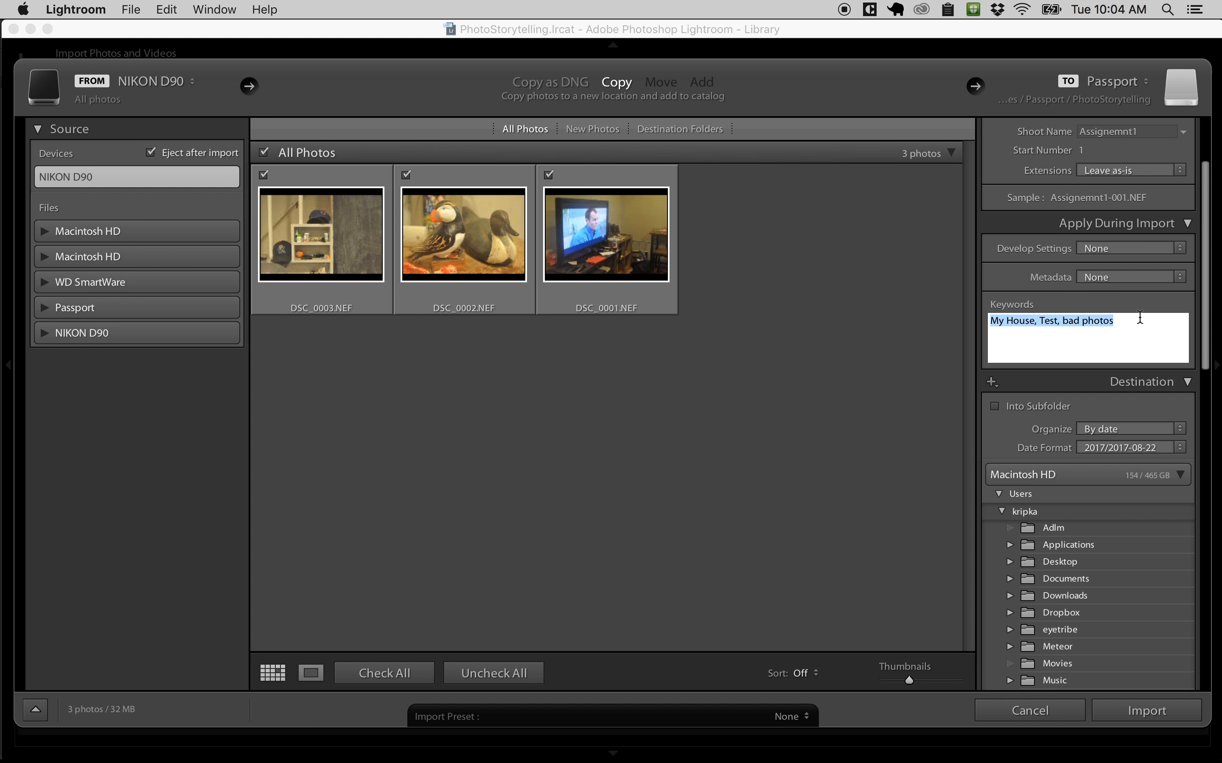
pyautogui.press('BackSpace')
pyautogui.click(1187, 223)
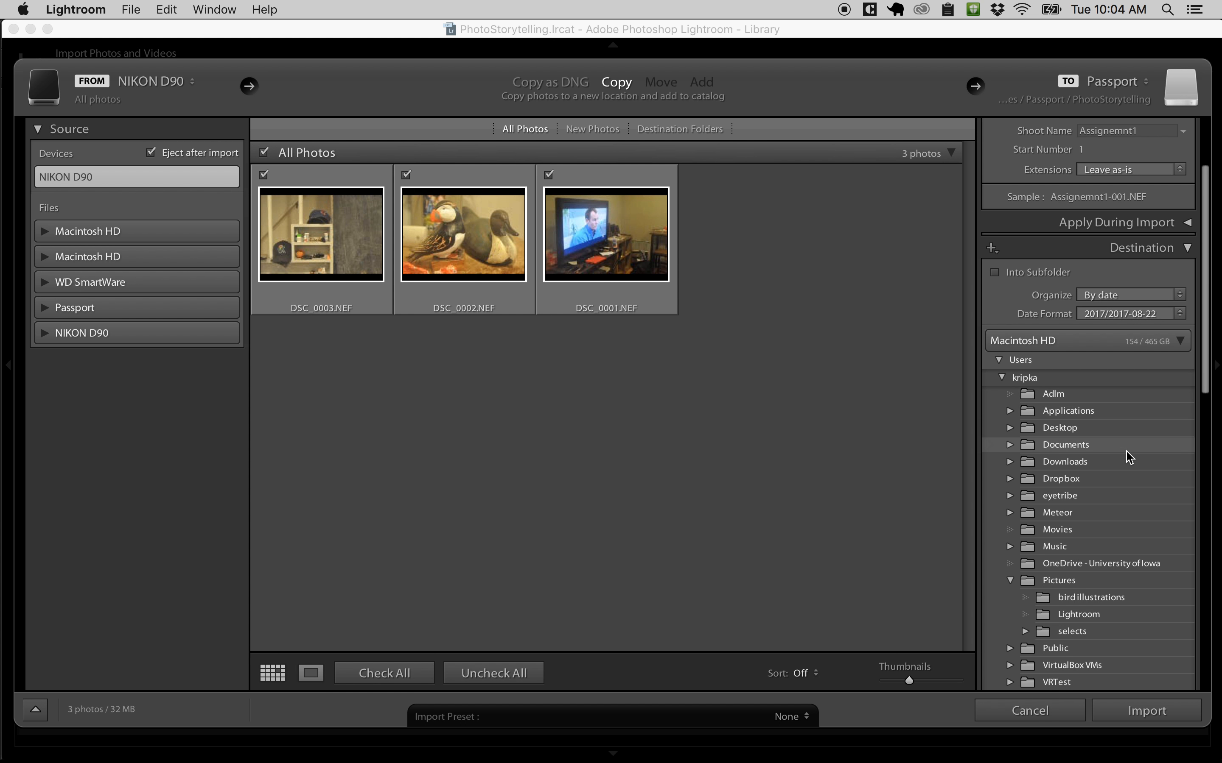
# Step: Turn on placing the imported photos into a subfolder of the destination and name it TestShoot
pyautogui.scroll(-5, 1126, 453)
pyautogui.scroll(5, 1126, 457)
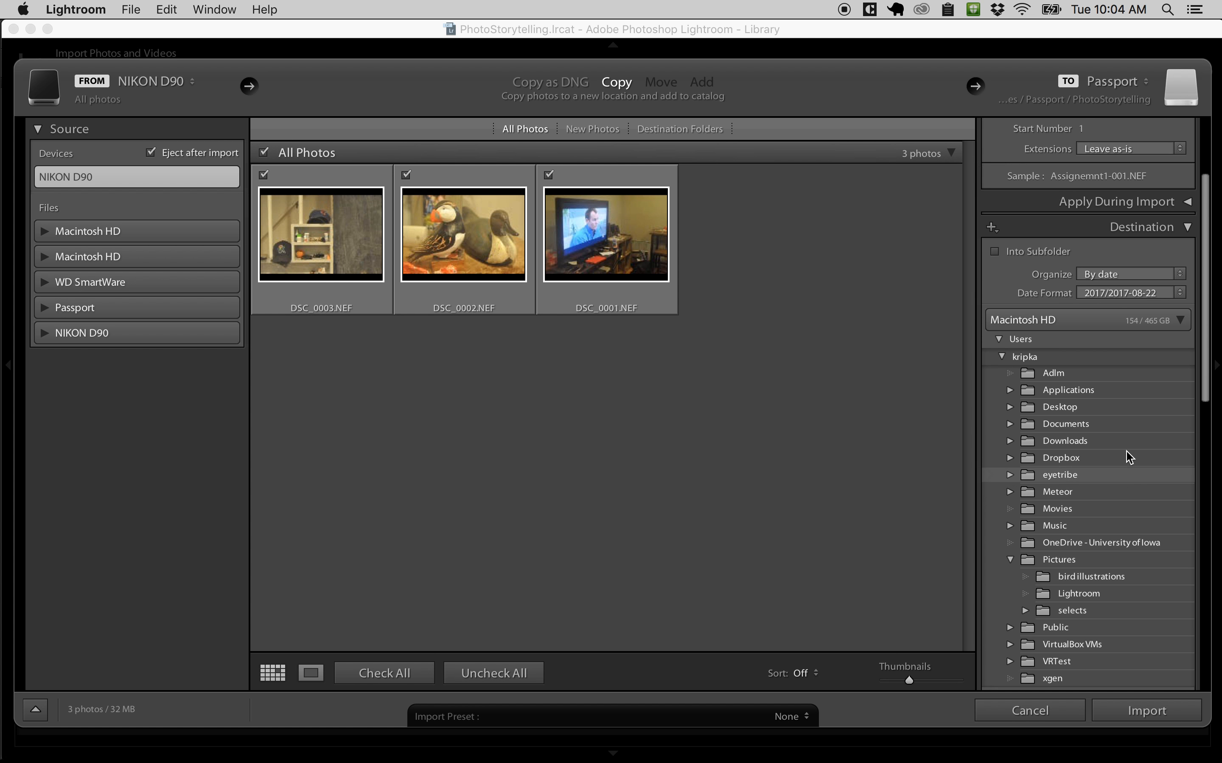
pyautogui.click(994, 265)
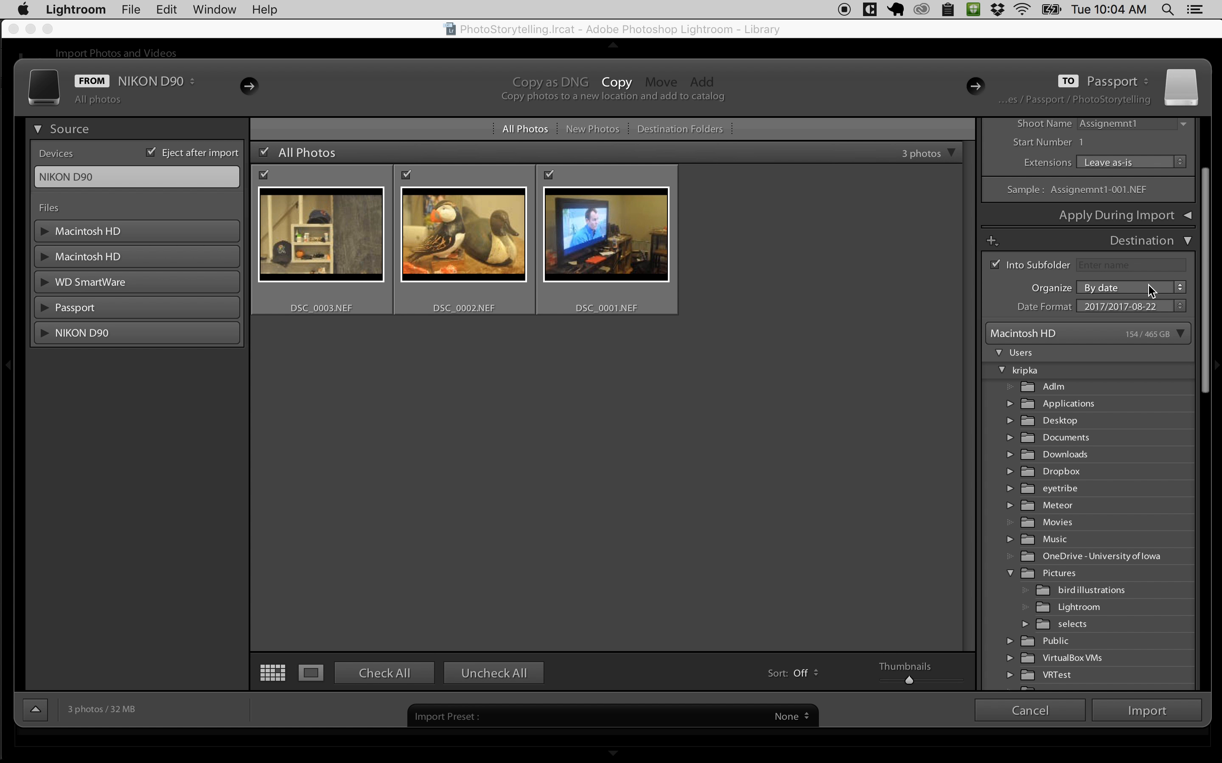
pyautogui.click(1034, 269)
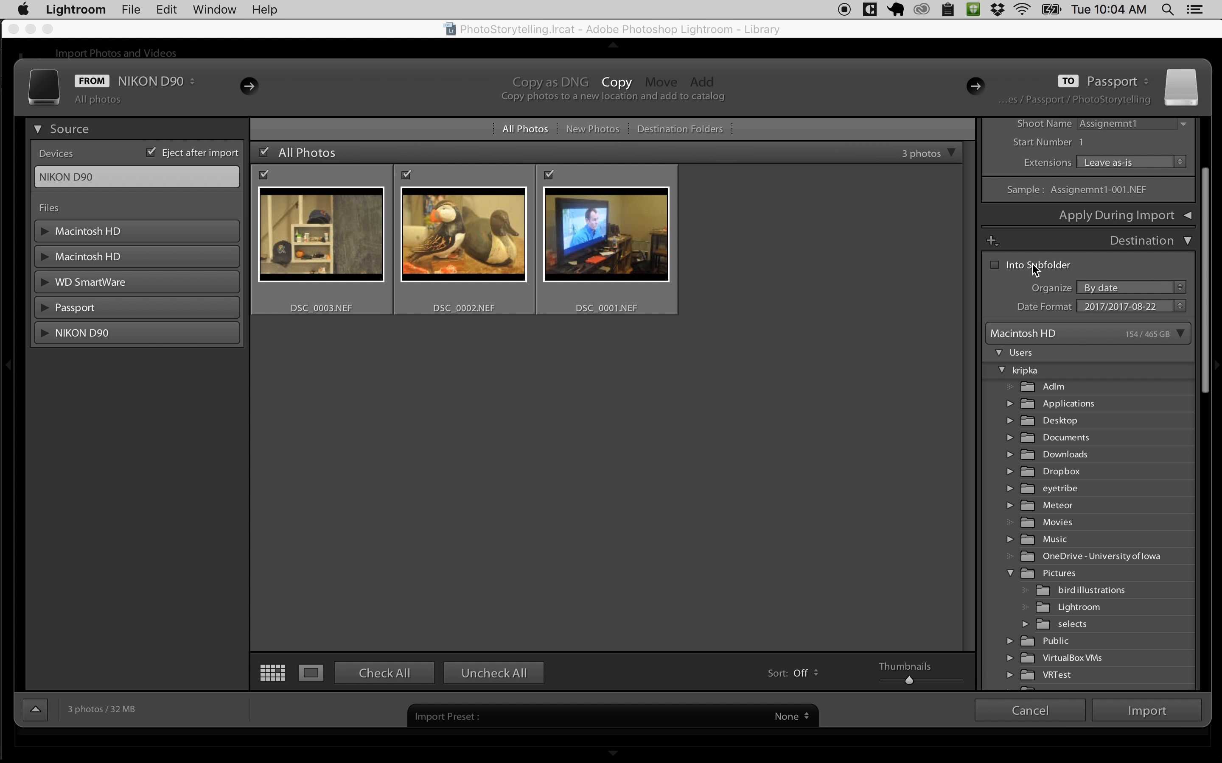
pyautogui.click(994, 264)
pyautogui.click(1154, 267)
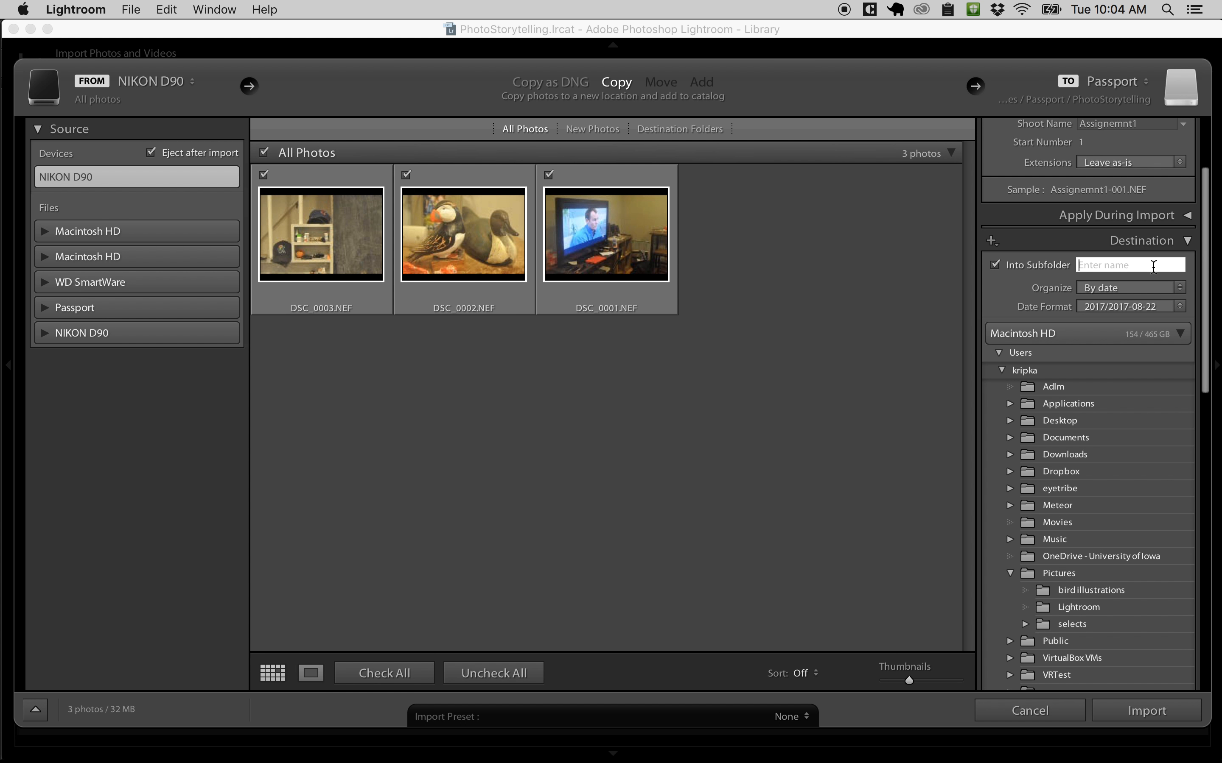
pyautogui.write('TestShoot')
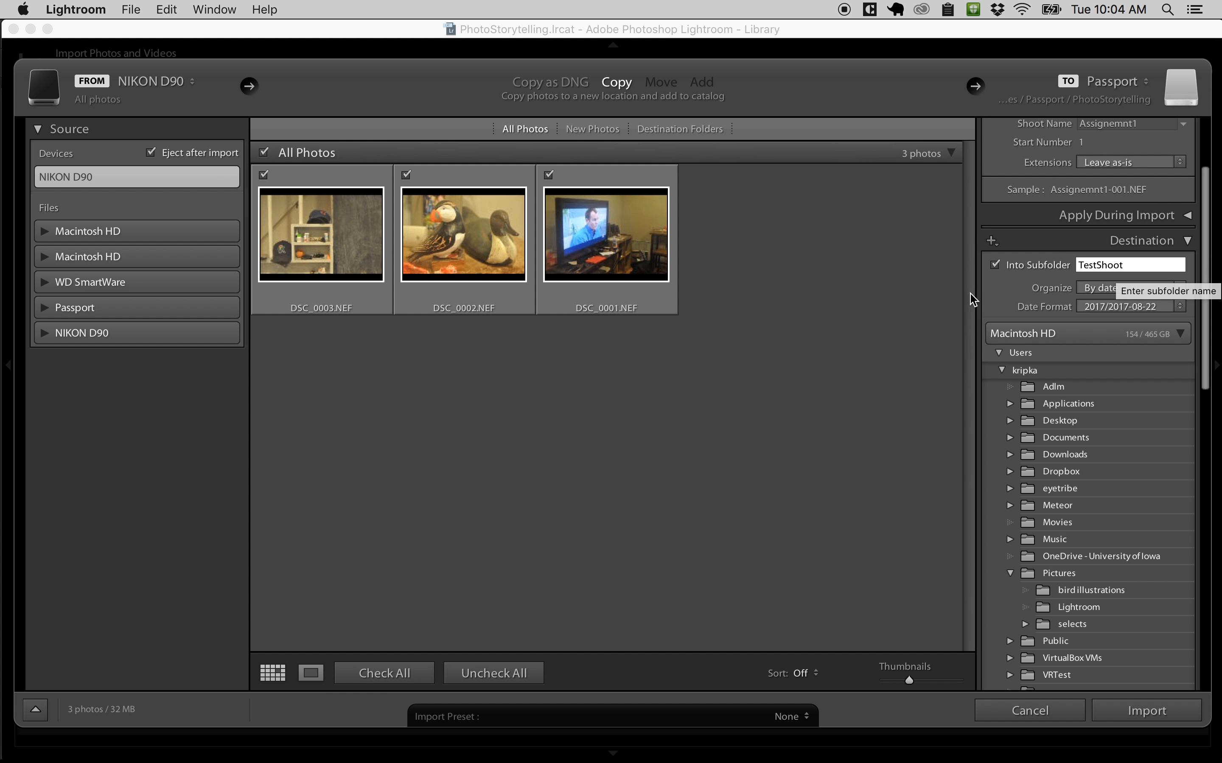
pyautogui.click(995, 294)
# Step: Organize the imported photos into one folder, and check where TestShoot sits under PhotoStorytelling on the Passport drive
pyautogui.scroll(-1, 1071, 479)
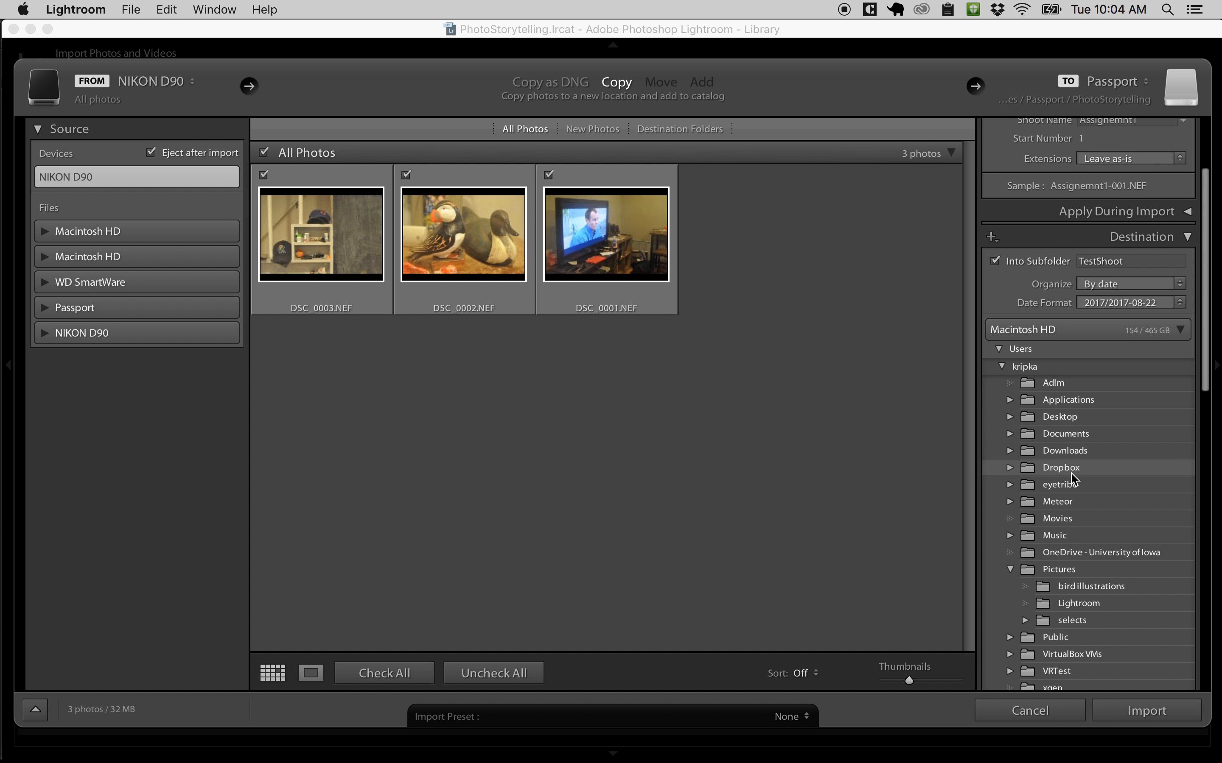
pyautogui.scroll(-2, 1071, 478)
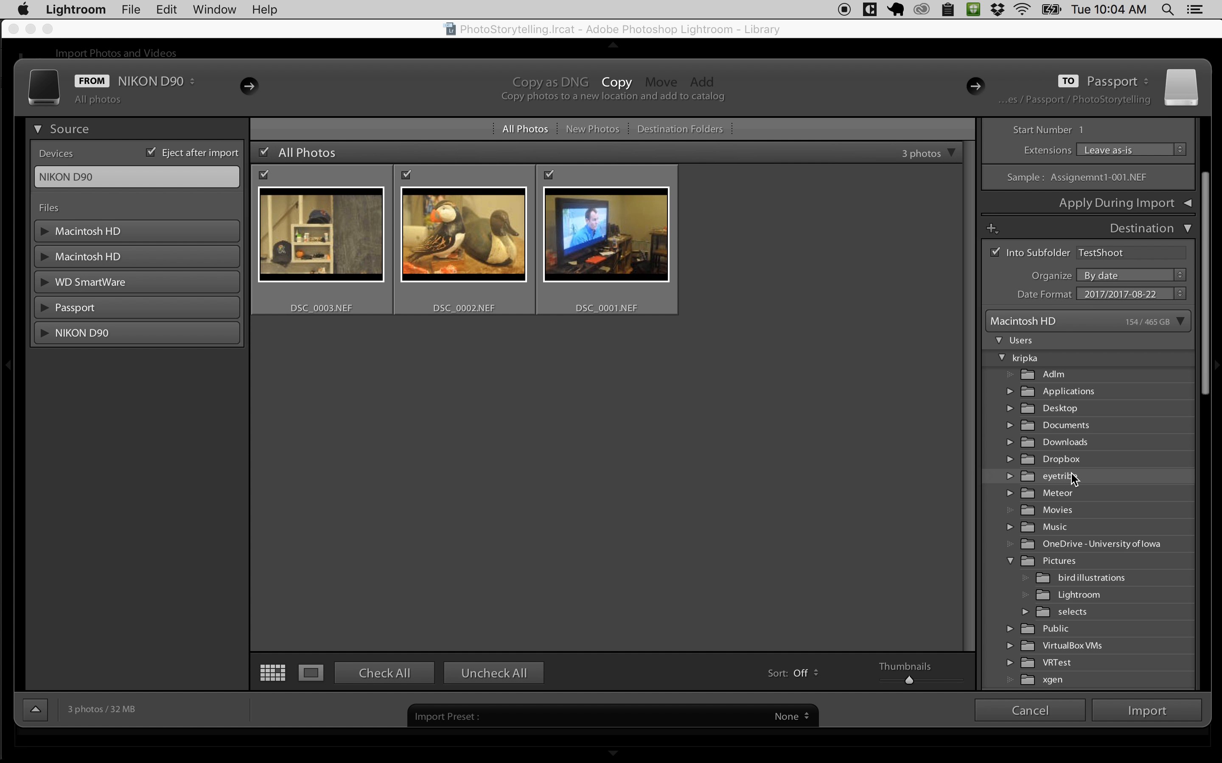
pyautogui.click(1179, 275)
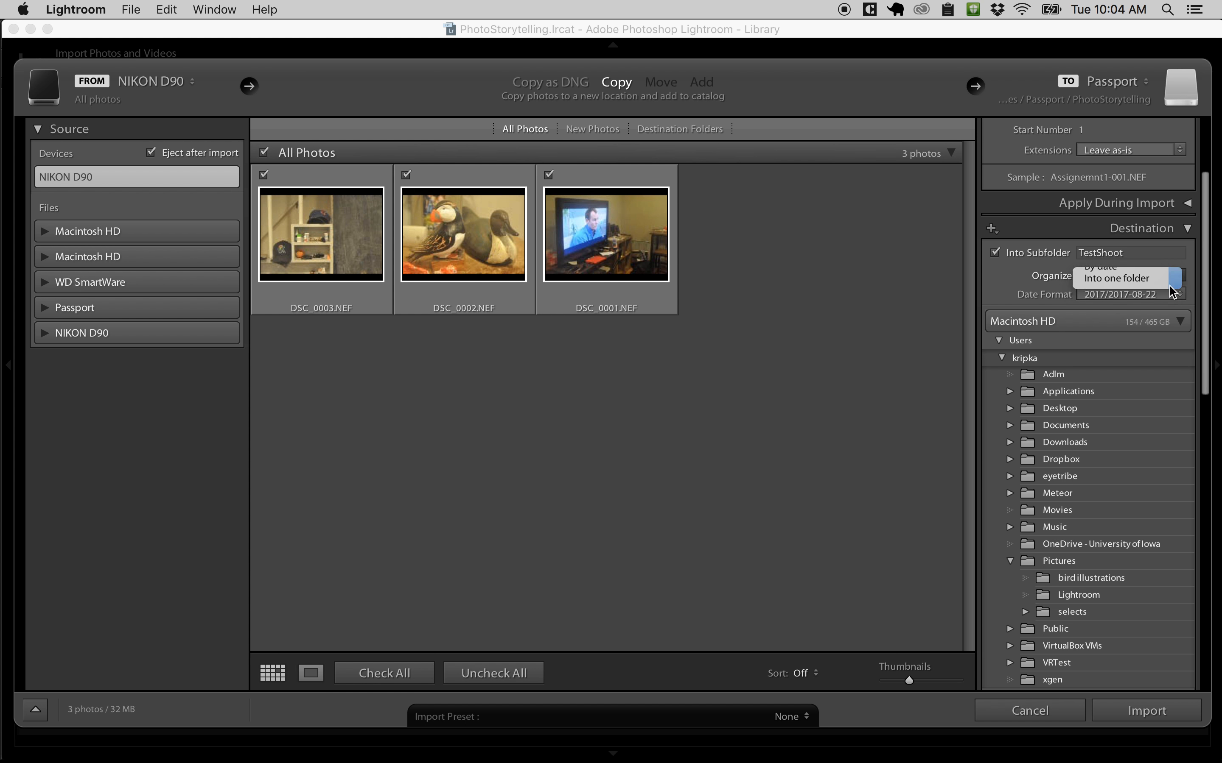
pyautogui.click(1174, 284)
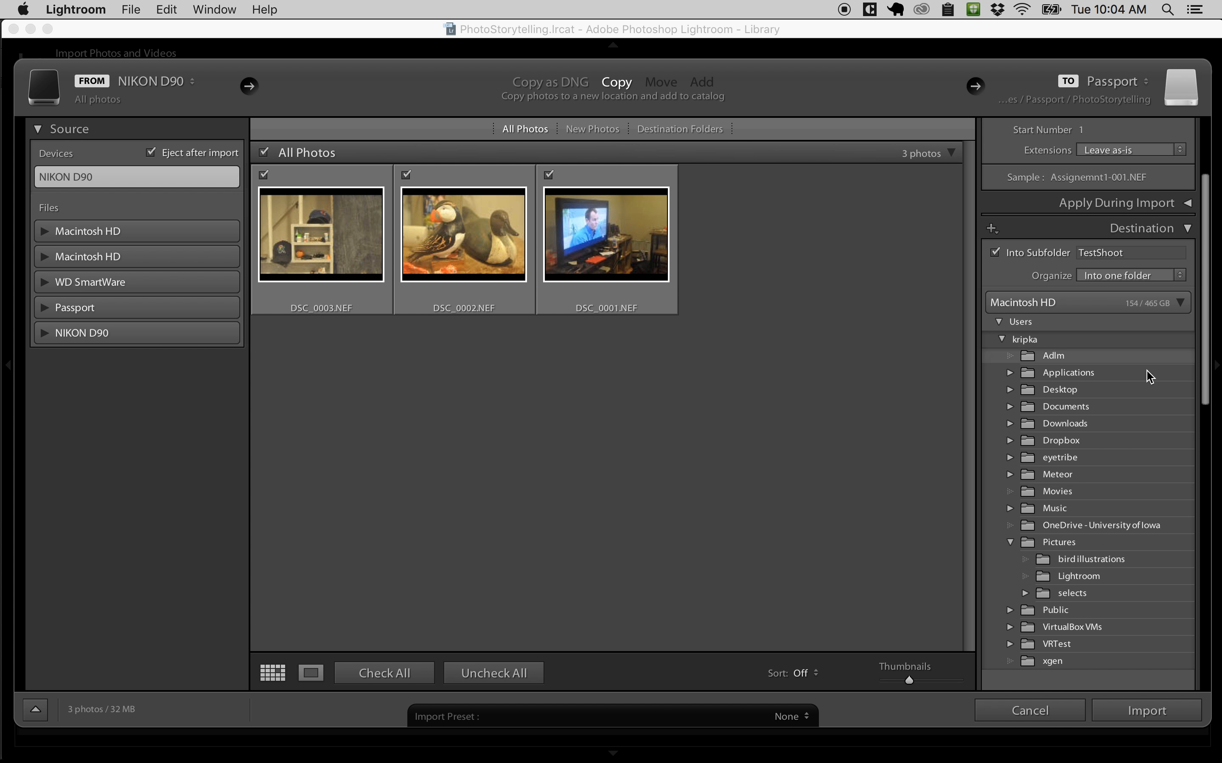
pyautogui.scroll(-5, 1146, 434)
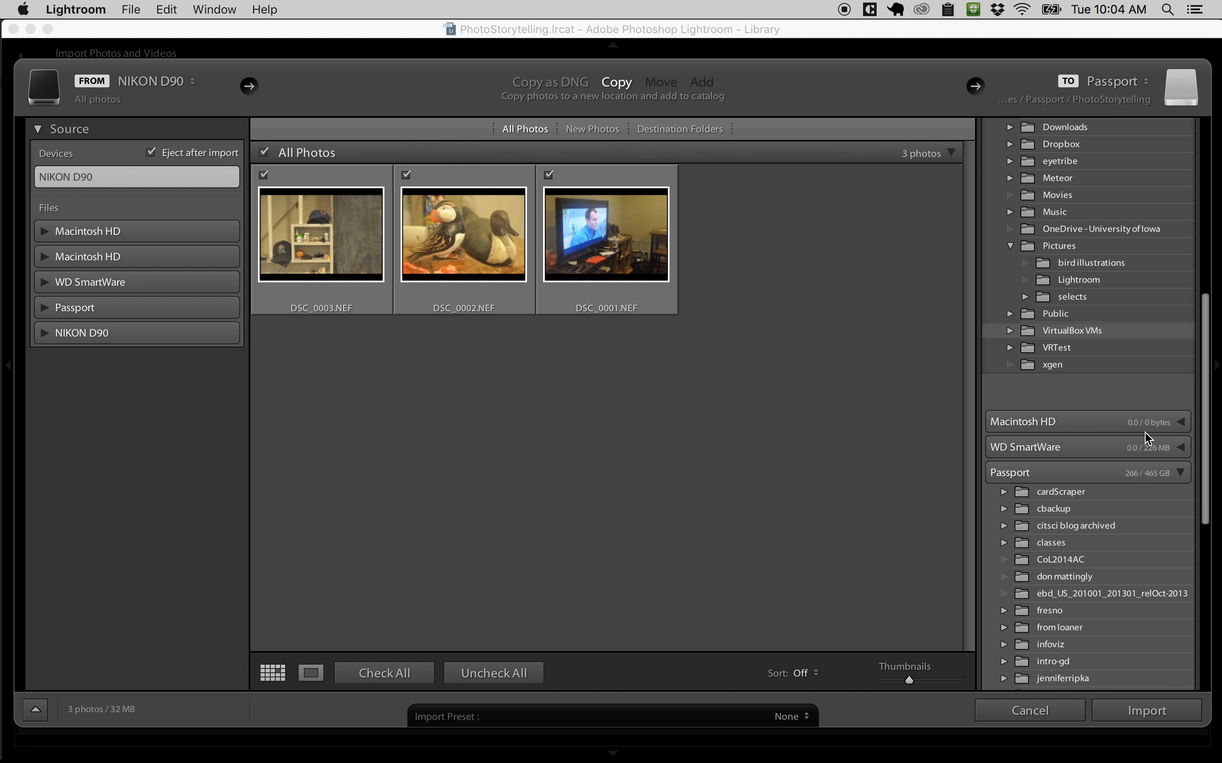
pyautogui.scroll(6, 1149, 401)
pyautogui.scroll(1, 1120, 404)
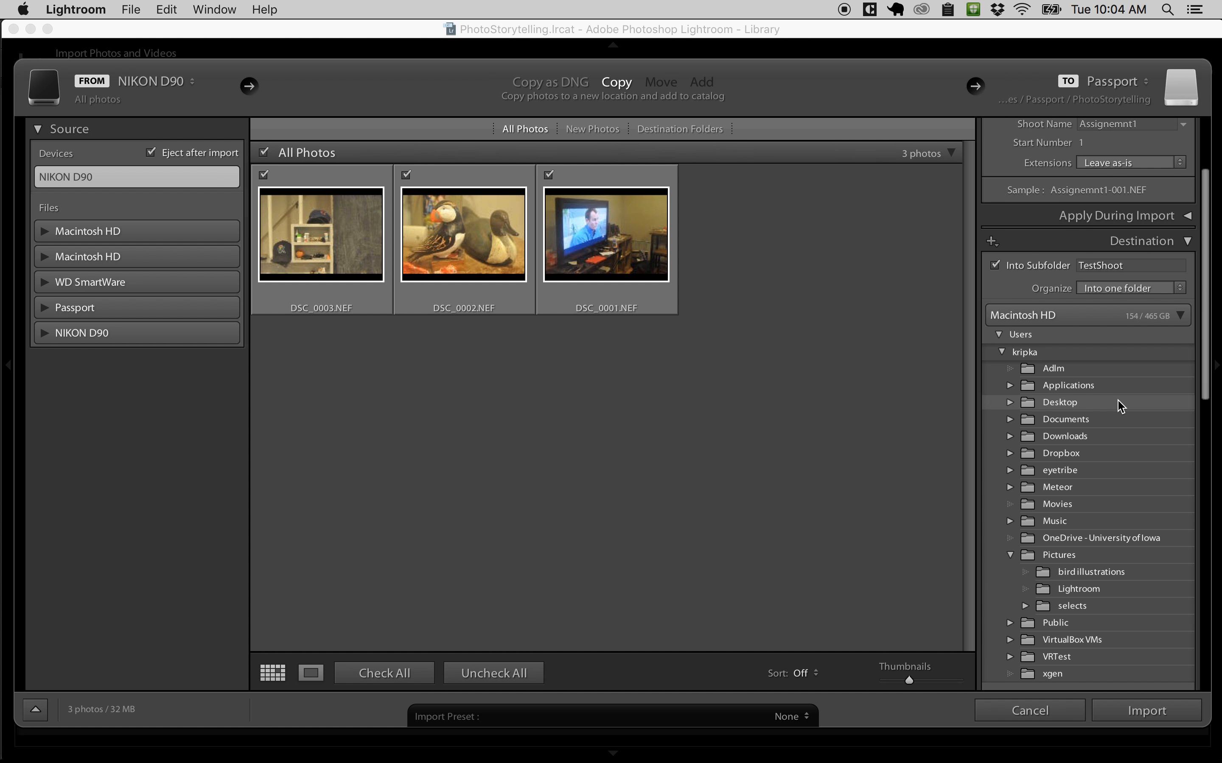
pyautogui.scroll(-7, 1118, 407)
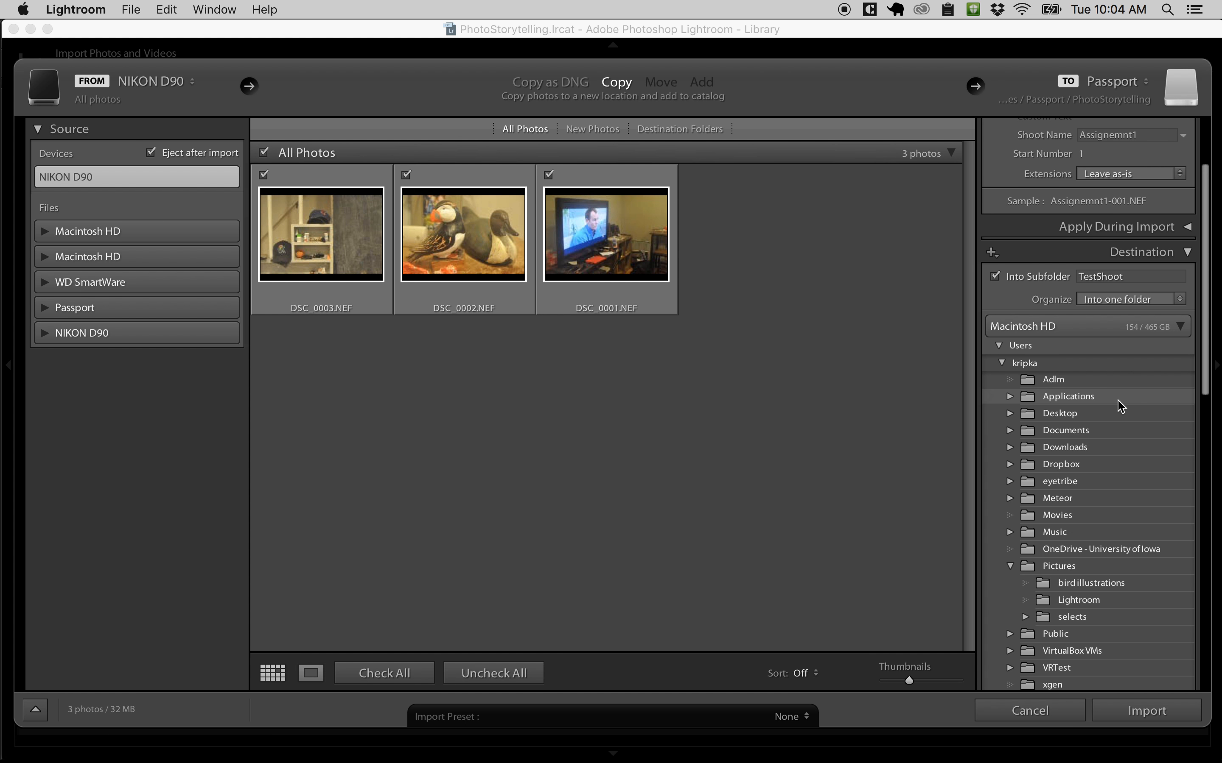
pyautogui.scroll(-14, 1118, 406)
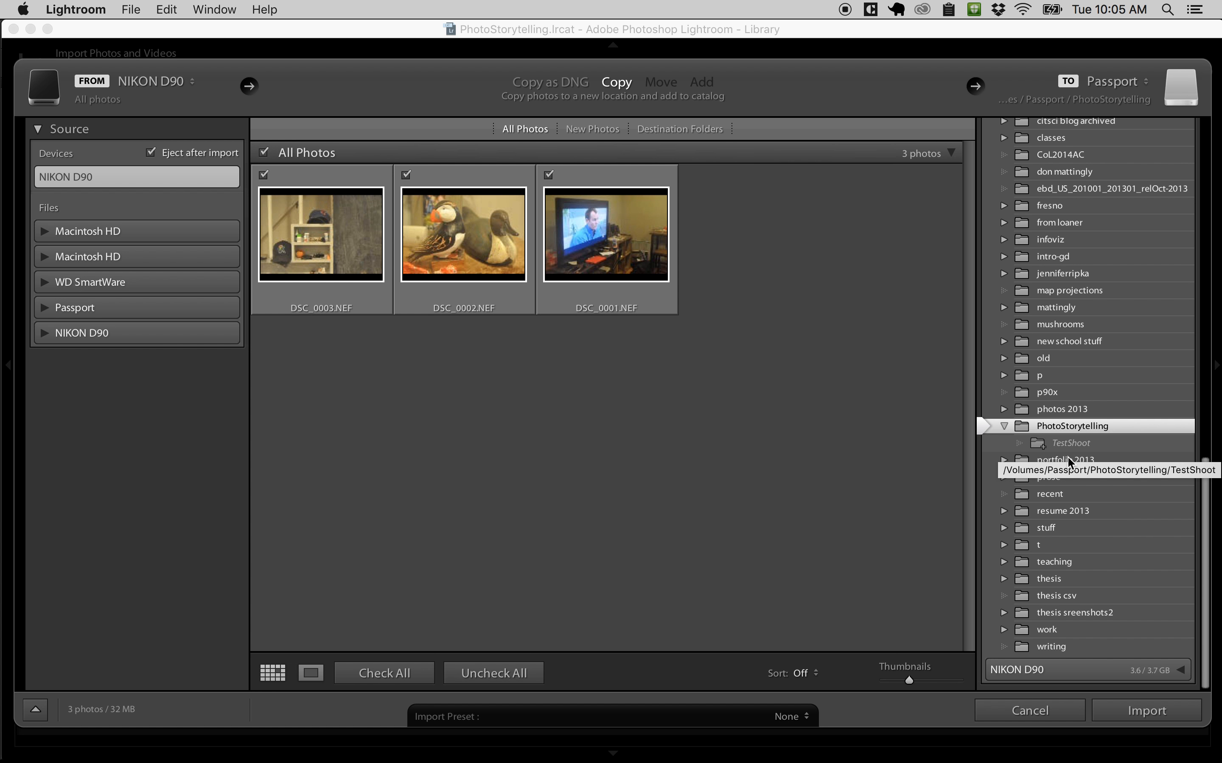
pyautogui.scroll(10, 1077, 510)
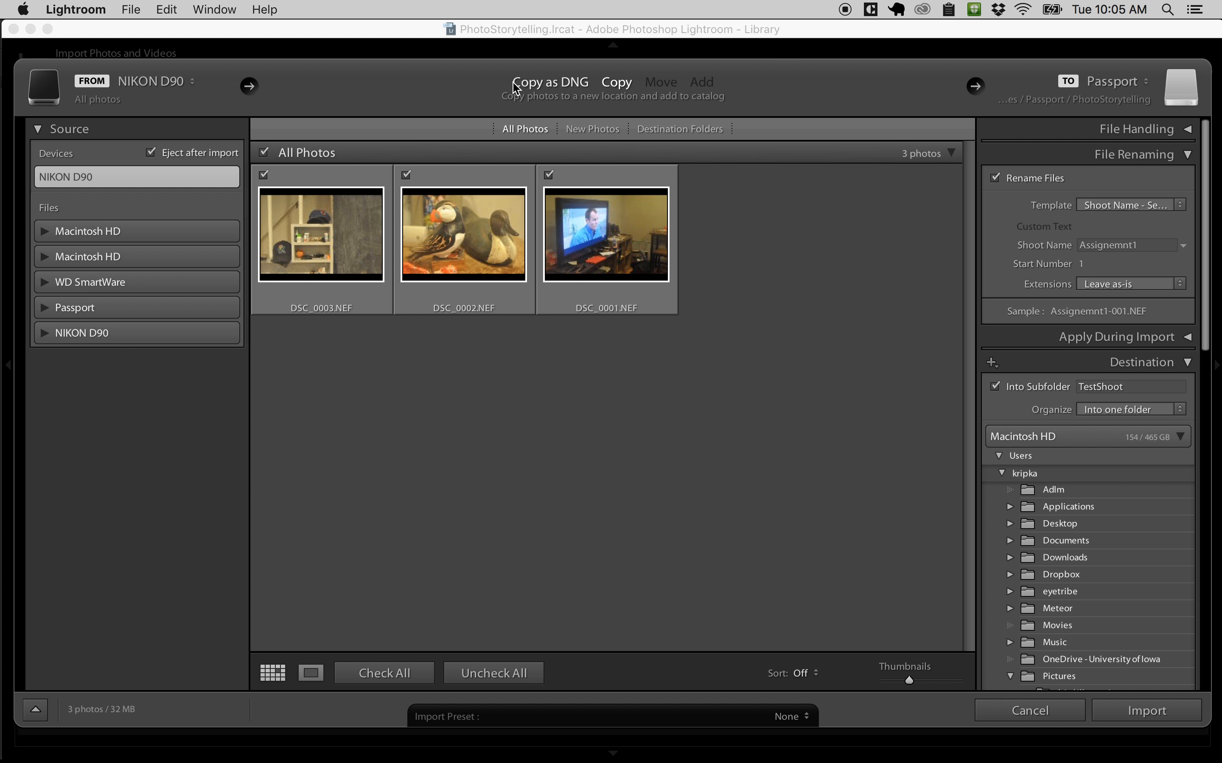
# Step: Try the Copy as DNG import method and switch back to Copy
pyautogui.click(569, 84)
pyautogui.click(615, 86)
pyautogui.click(559, 84)
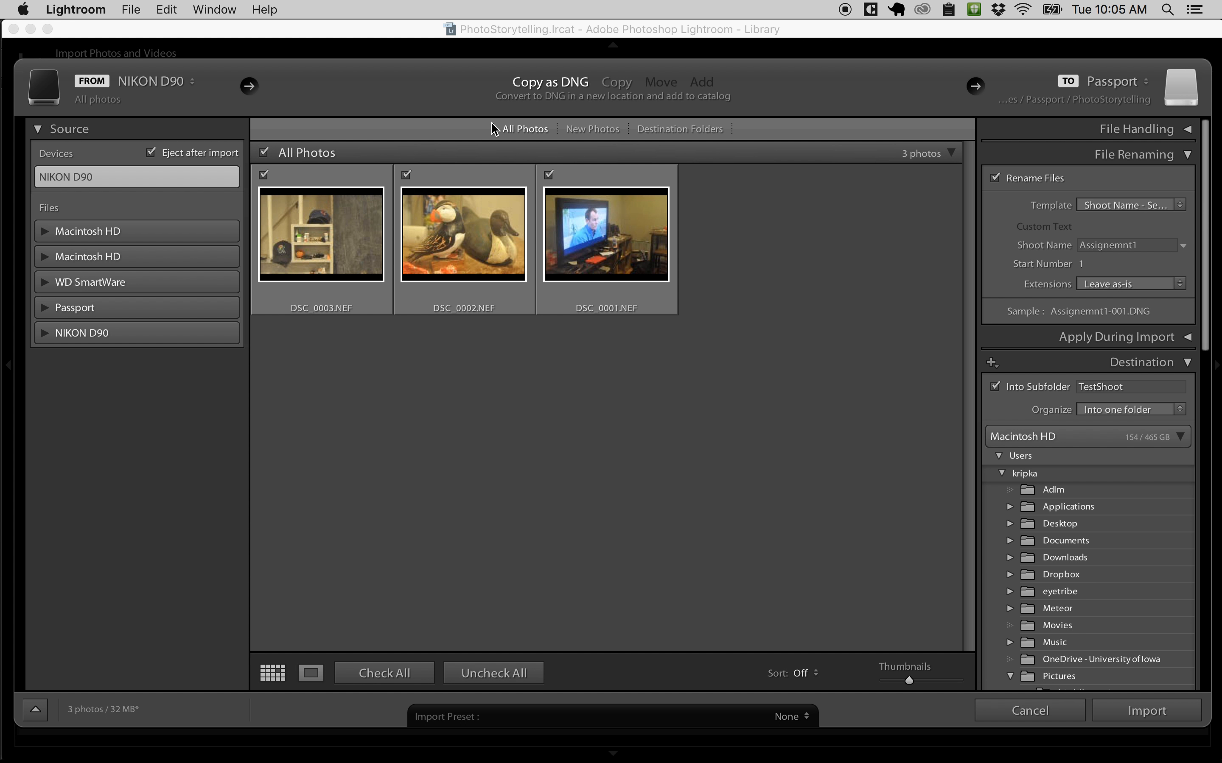
pyautogui.click(621, 85)
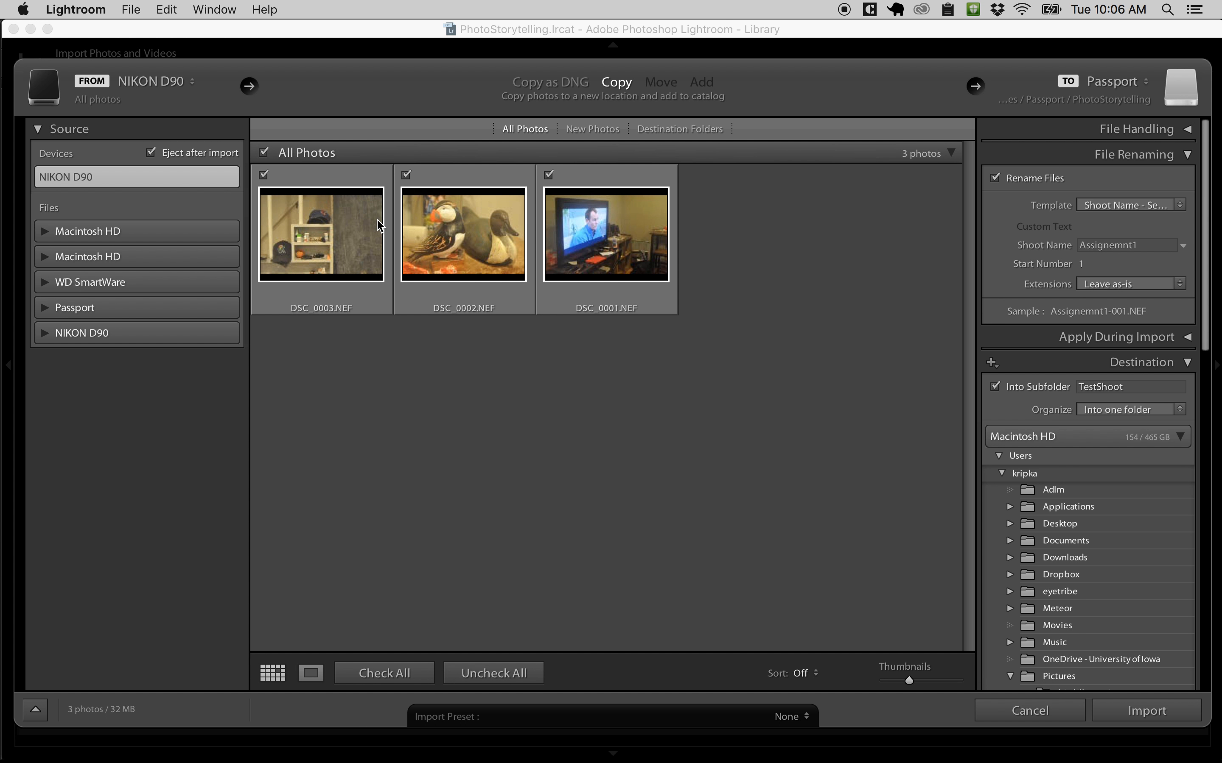
# Step: Start importing the checked NIKON D90 photos with the configured copy, renaming and destination settings
pyautogui.click(1164, 708)
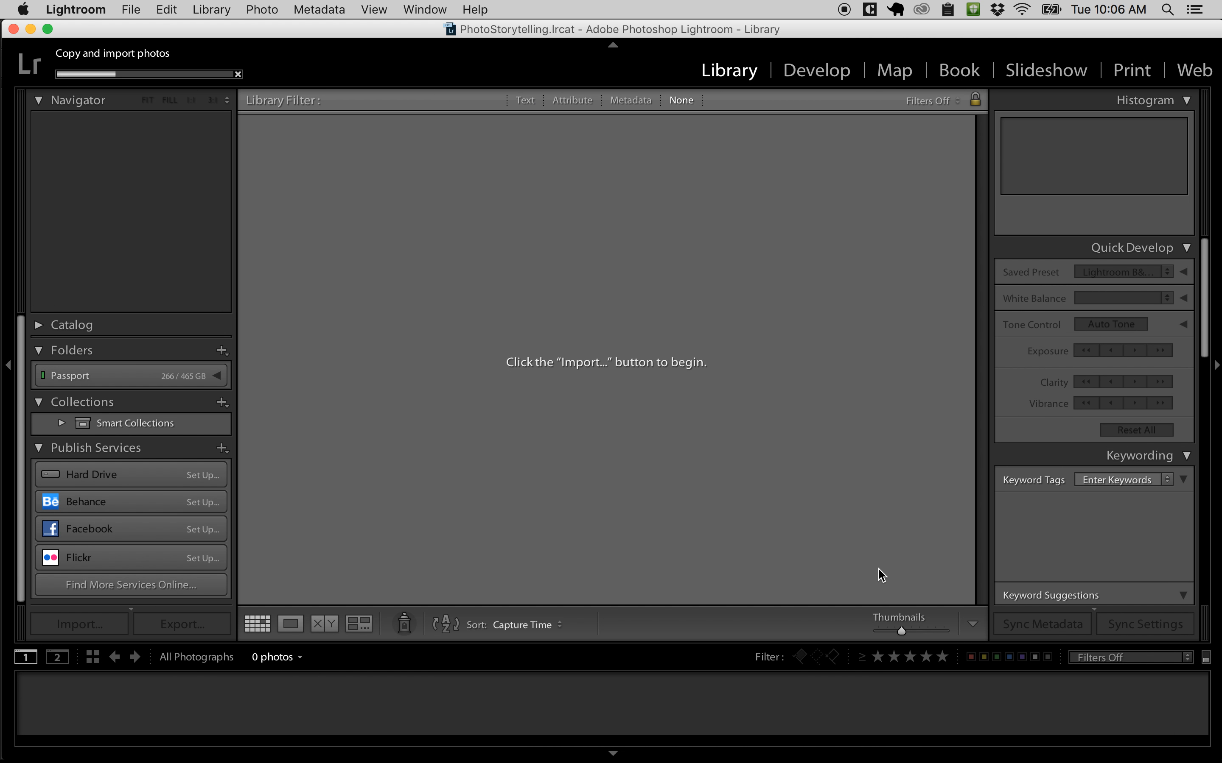